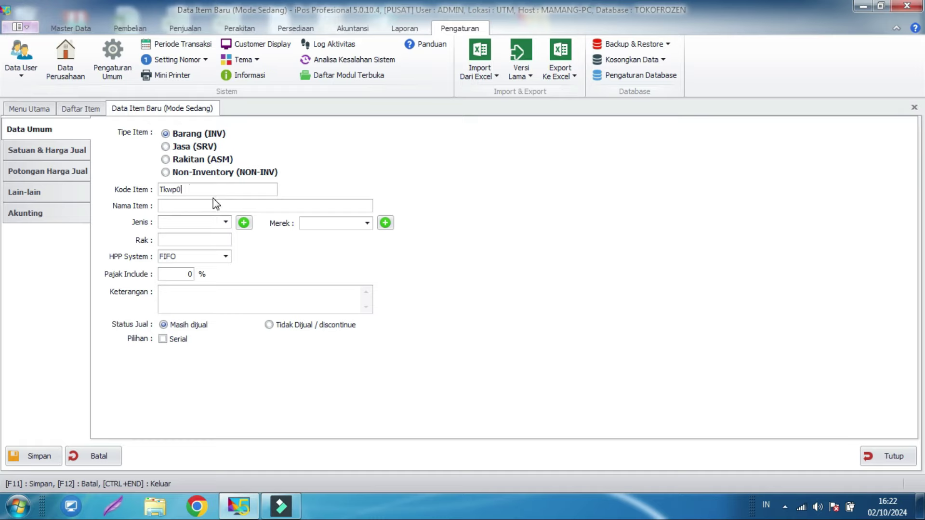
# - Give the new goods item the code TkwnP001 and the name Tekwan Palembang
pyautogui.write('Tekwan Pali')
pyautogui.press('BackSpace')
pyautogui.write('embang01')
pyautogui.press('Tab')
pyautogui.write('Tekwan Palembang')
pyautogui.hotkey('shift', 'Tab')
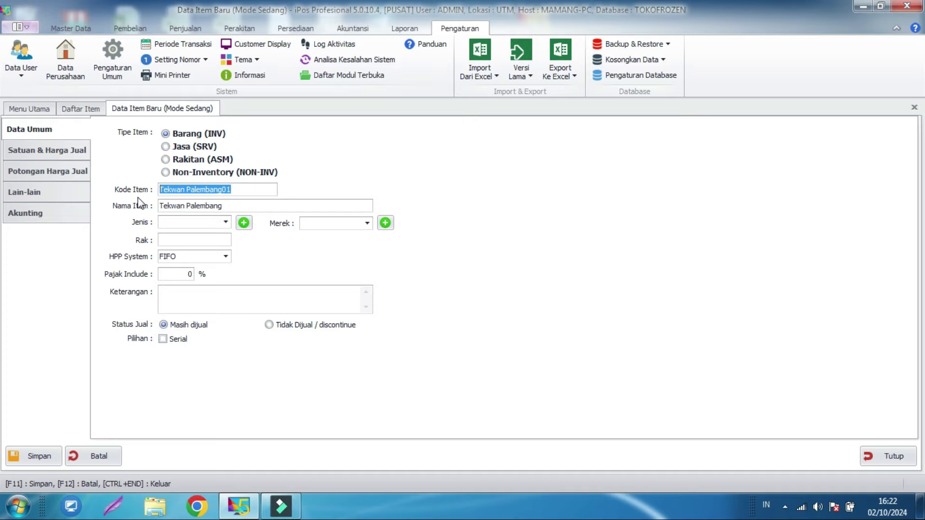
pyautogui.write('t')
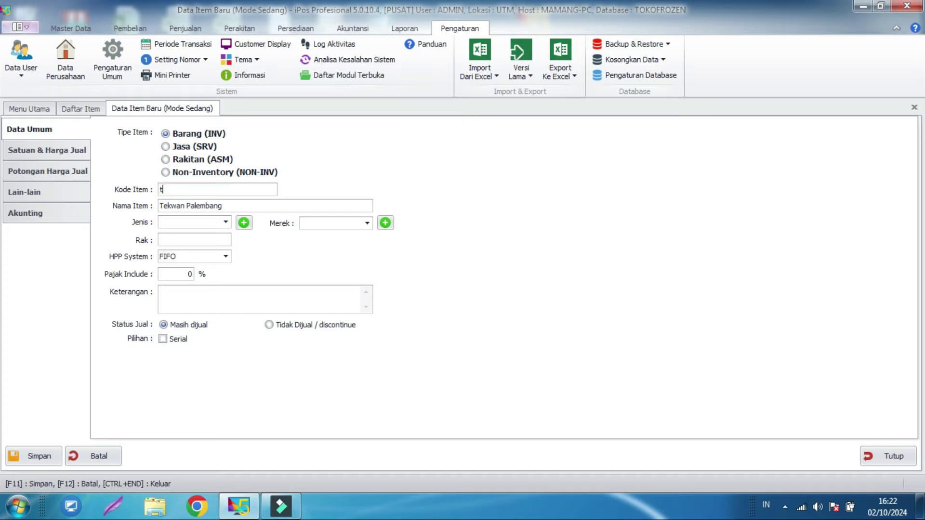
pyautogui.press('BackSpace')
pyautogui.write('TkwnP001')
# - Set the item's category to MKN and its rack to F01, dismissing the Windows color scheme prompt
pyautogui.click(225, 223)
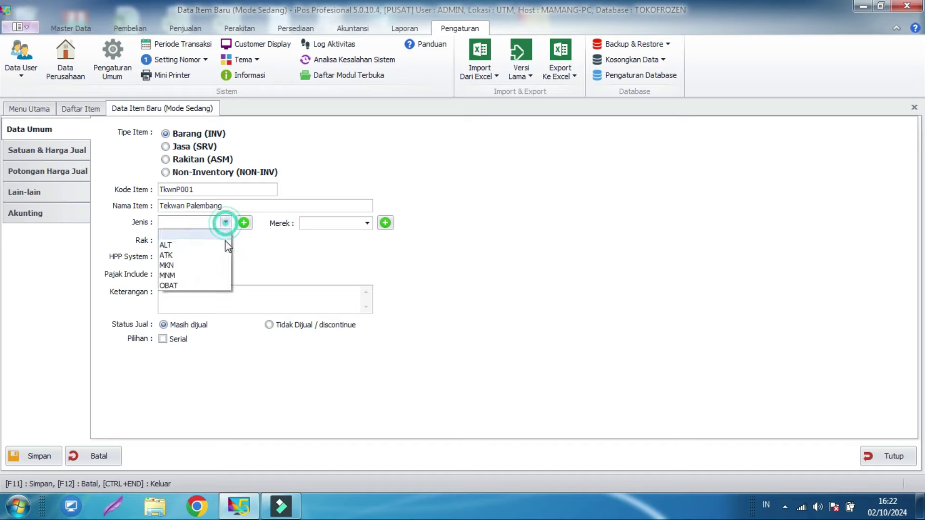
pyautogui.click(212, 264)
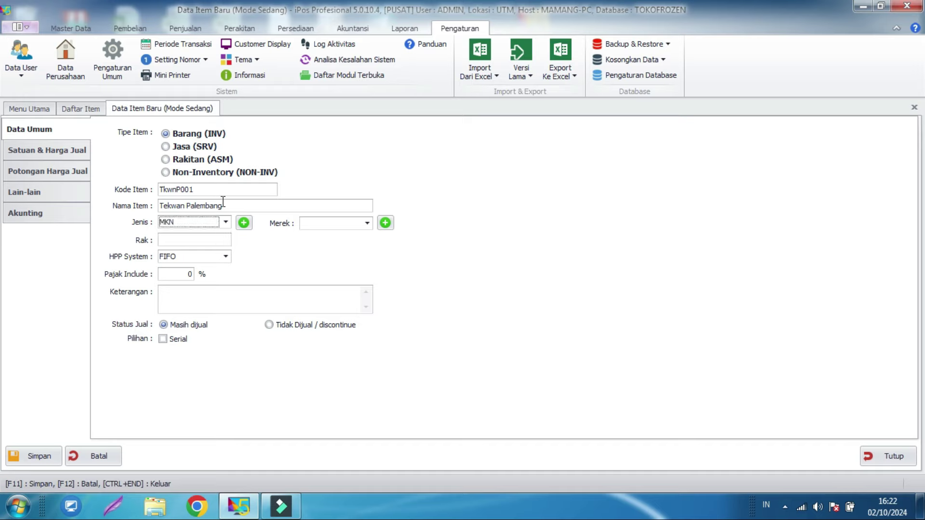
pyautogui.click(209, 240)
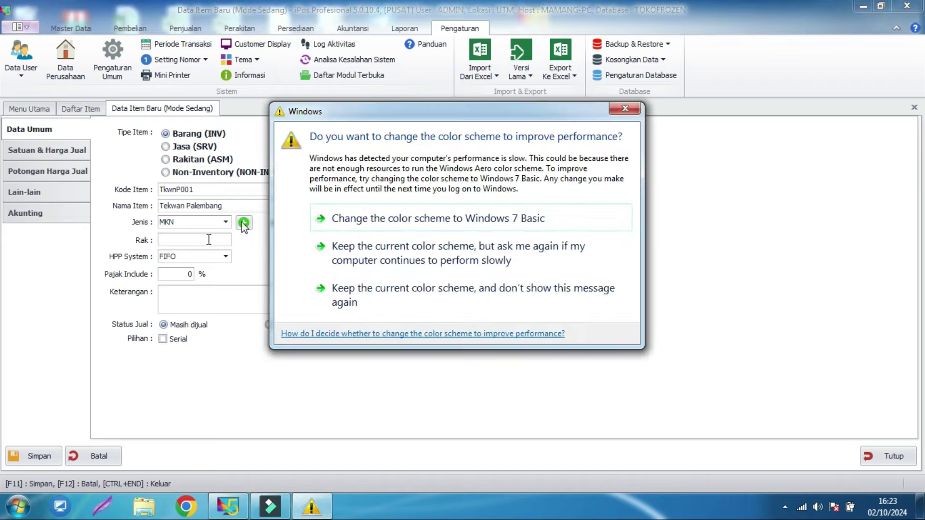
pyautogui.click(414, 260)
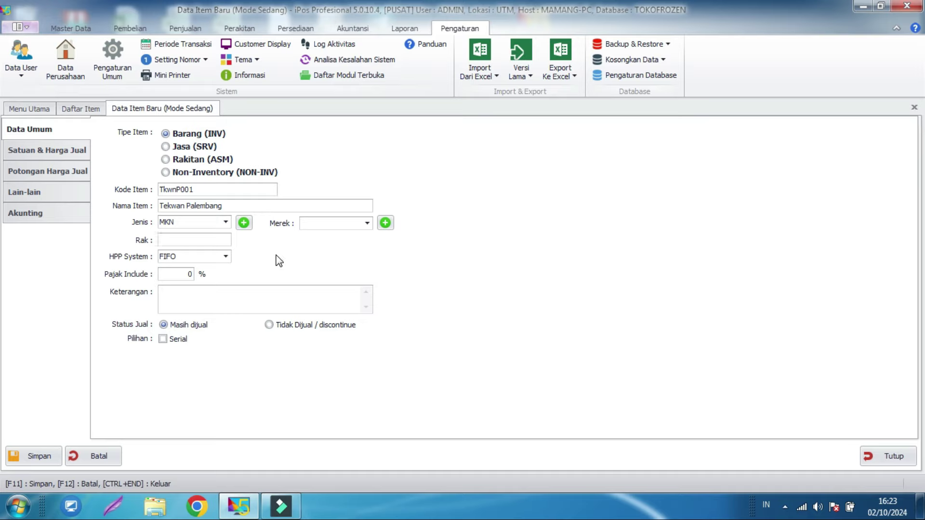
pyautogui.write('F01')
# - Choose PCS as the item's base unit under the unit and selling price settings
pyautogui.click(67, 154)
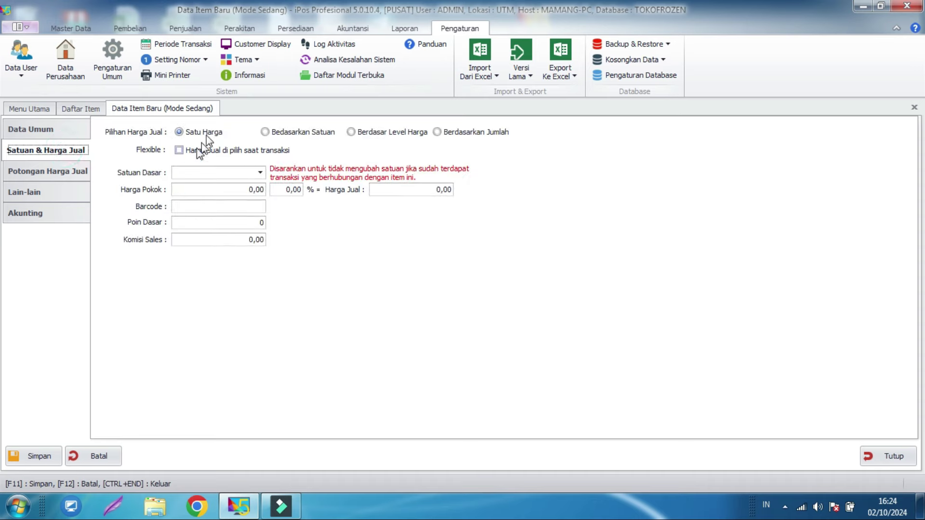
pyautogui.click(202, 172)
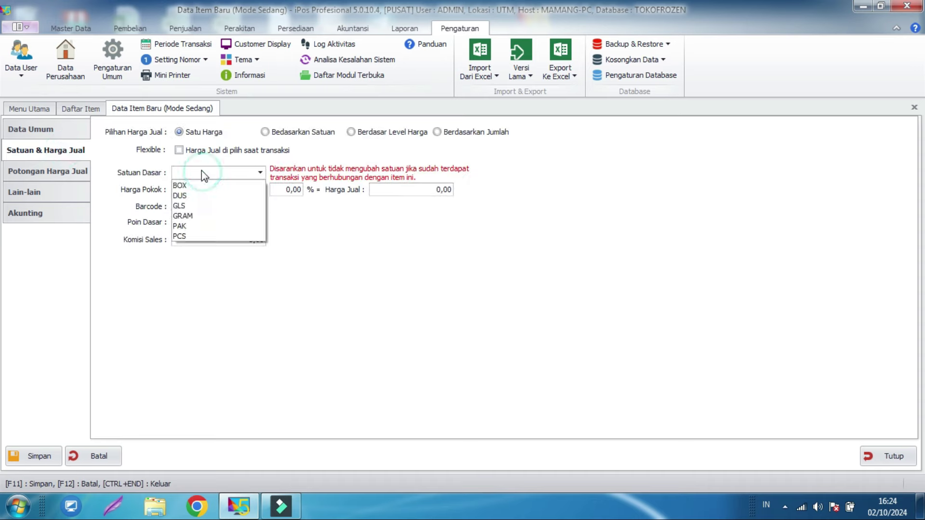
pyautogui.click(190, 236)
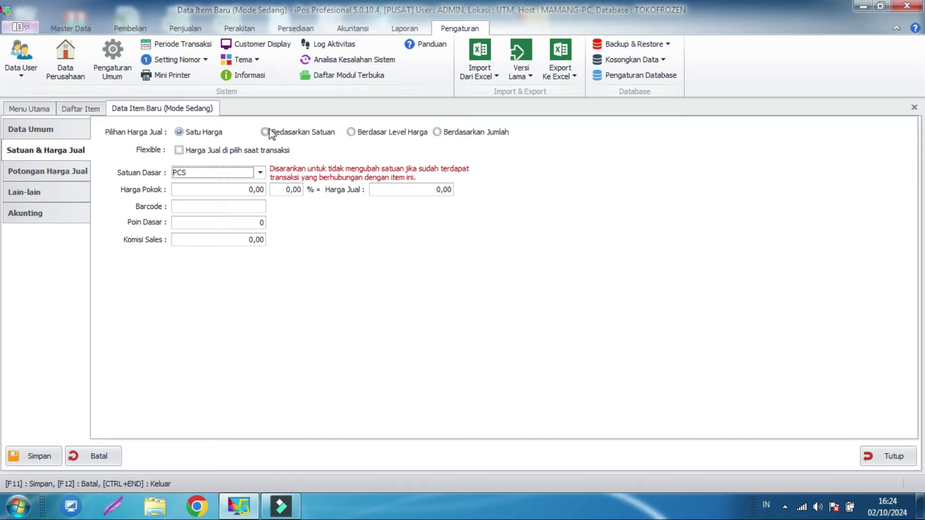
# - Try pricing the item by unit with a PCS row, and switch back to a single price
pyautogui.click(265, 131)
pyautogui.click(152, 206)
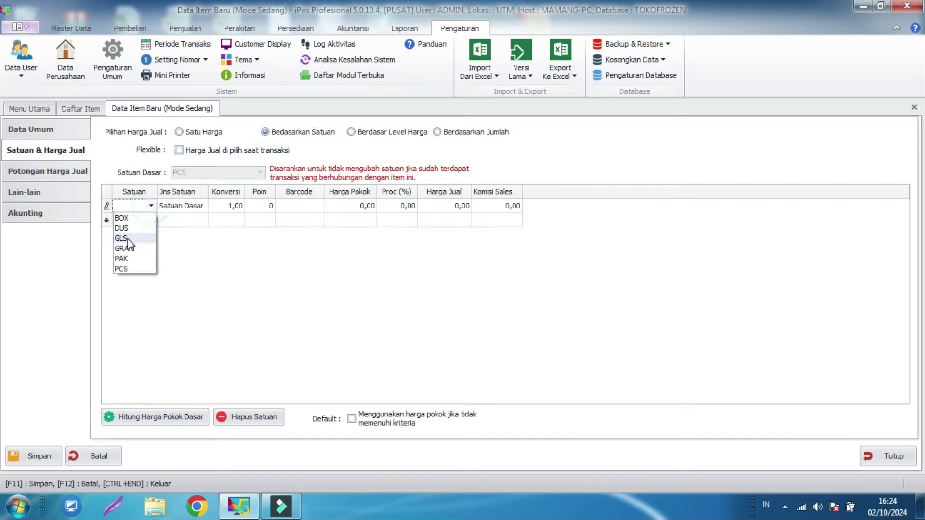
pyautogui.click(128, 269)
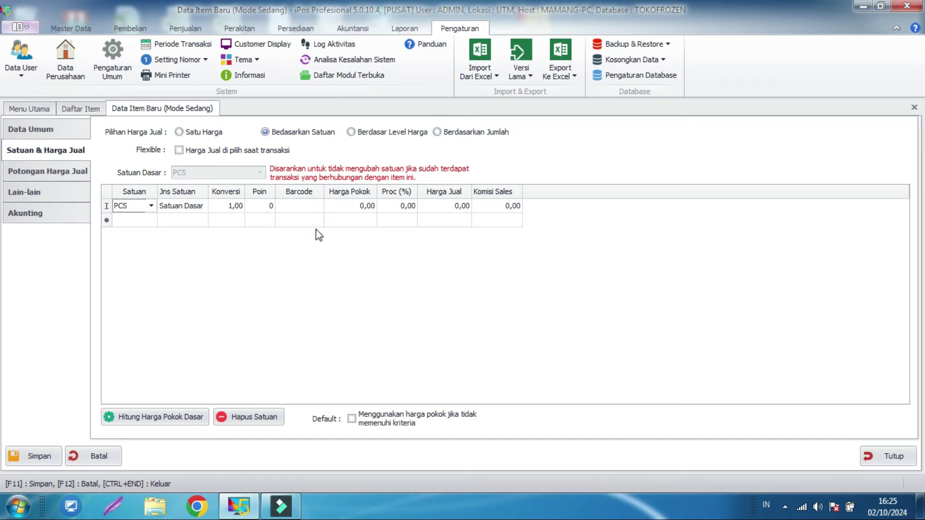
pyautogui.click(190, 136)
# - Set the item's cost price to 10,000 and its selling price to 15,000
pyautogui.click(245, 189)
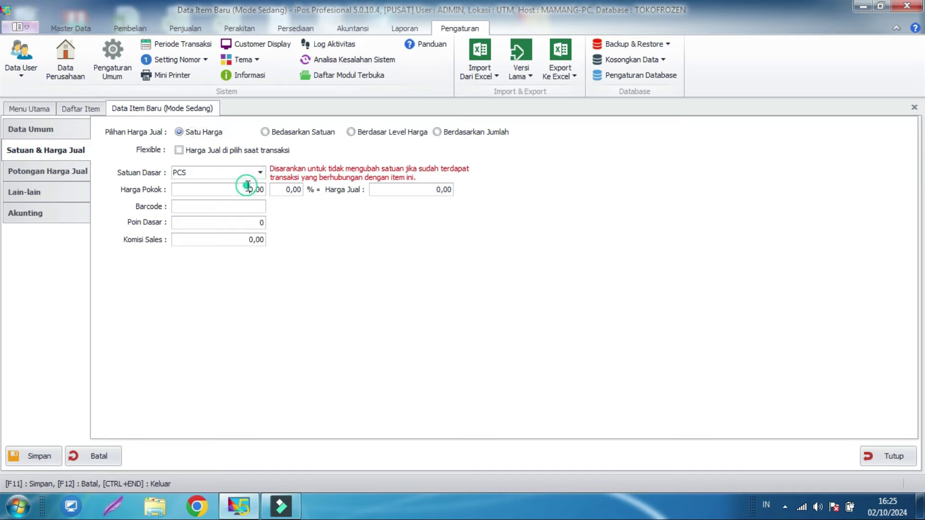
pyautogui.write('10000')
pyautogui.click(417, 189)
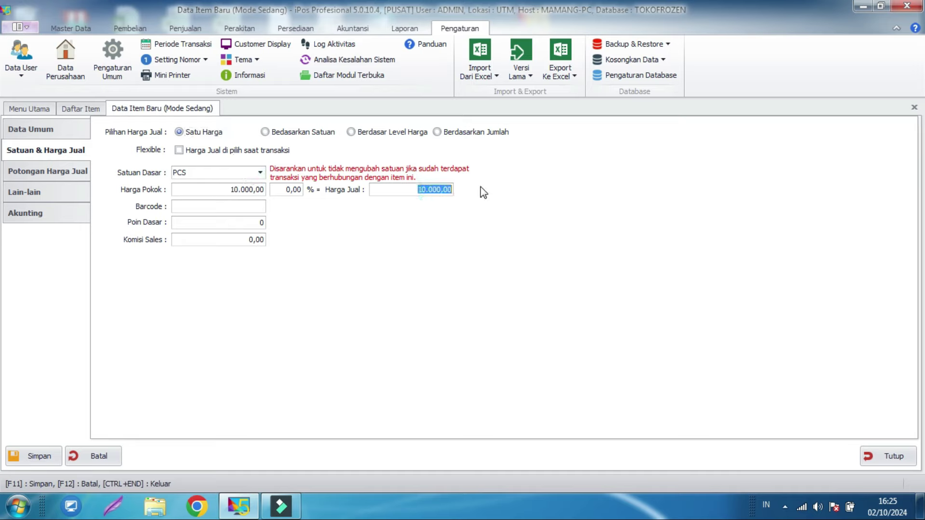
pyautogui.write('1')
pyautogui.write('5.000,0')
pyautogui.press('BackSpace')
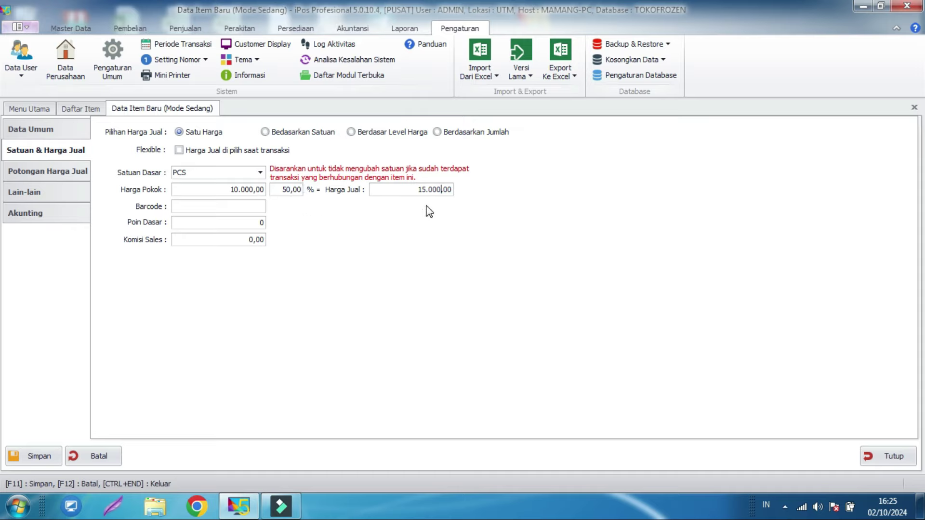
pyautogui.click(435, 186)
pyautogui.click(241, 208)
# - Set the item's minimum stock to 10 PCS
pyautogui.click(49, 196)
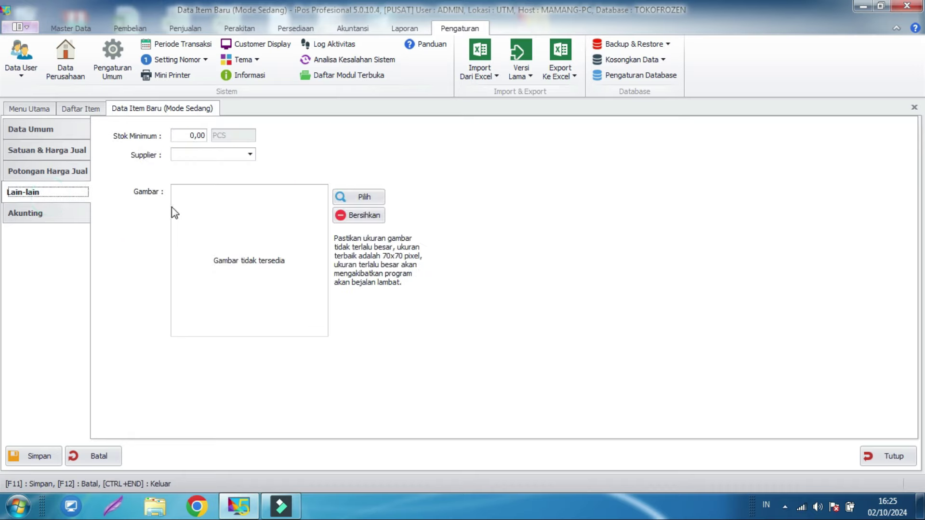
pyautogui.click(194, 153)
pyautogui.click(188, 135)
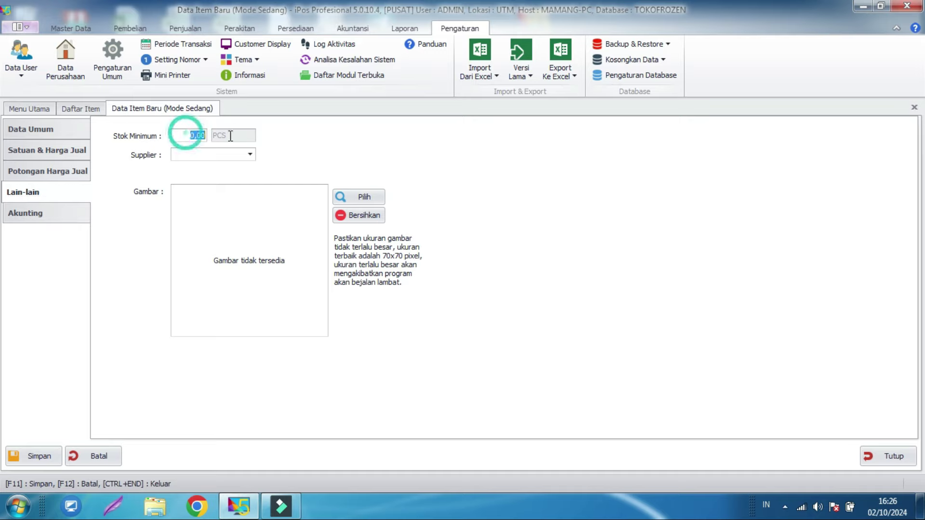
pyautogui.write('10')
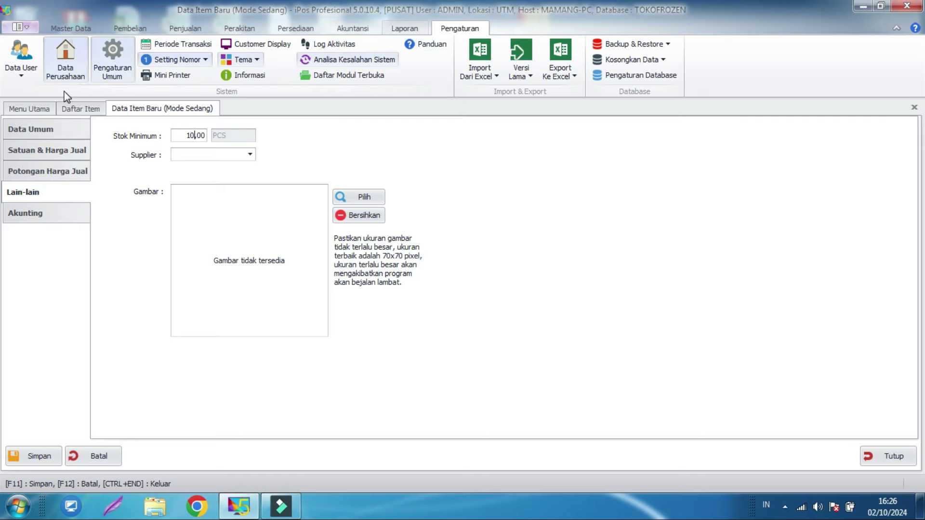
# - Toggle the minimum stock reminder option in the general settings, and close them without saving
pyautogui.click(116, 62)
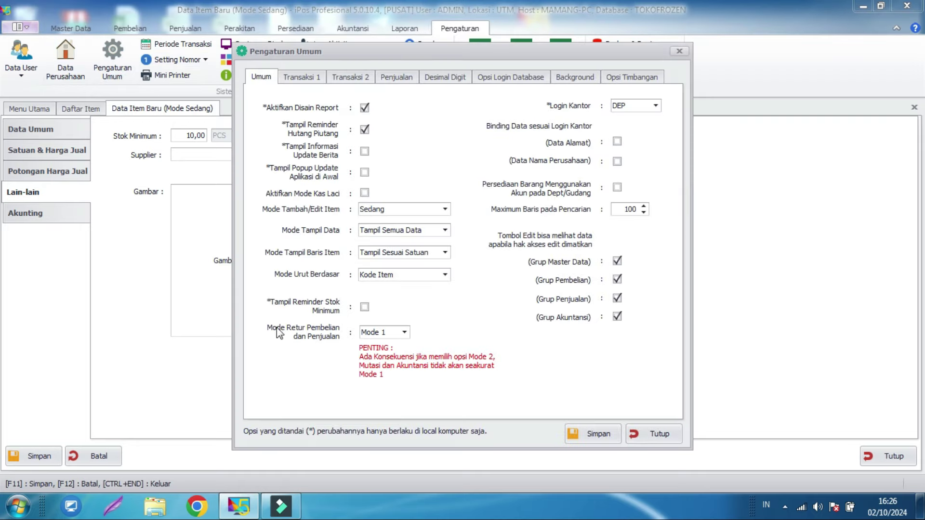
pyautogui.click(365, 307)
pyautogui.click(636, 438)
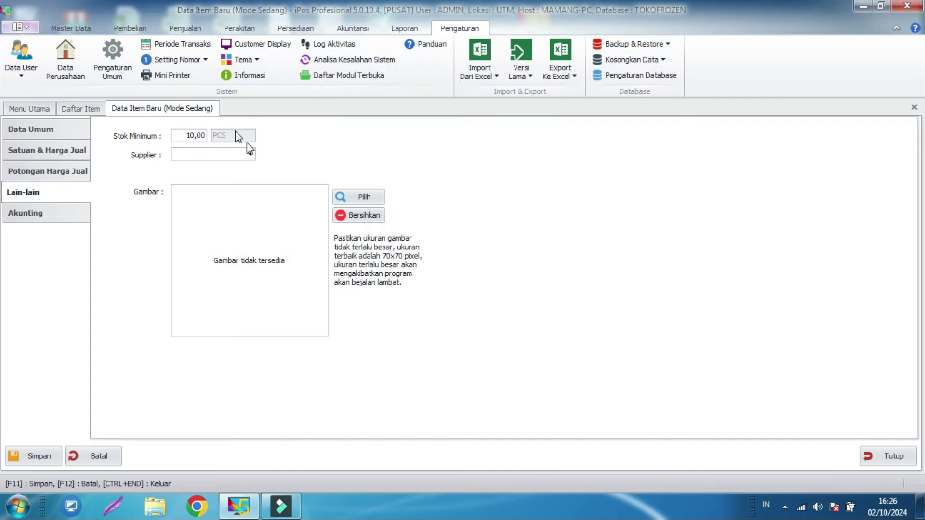
# - Save the Tekwan Palembang item and start a new item copied from its data
pyautogui.click(27, 456)
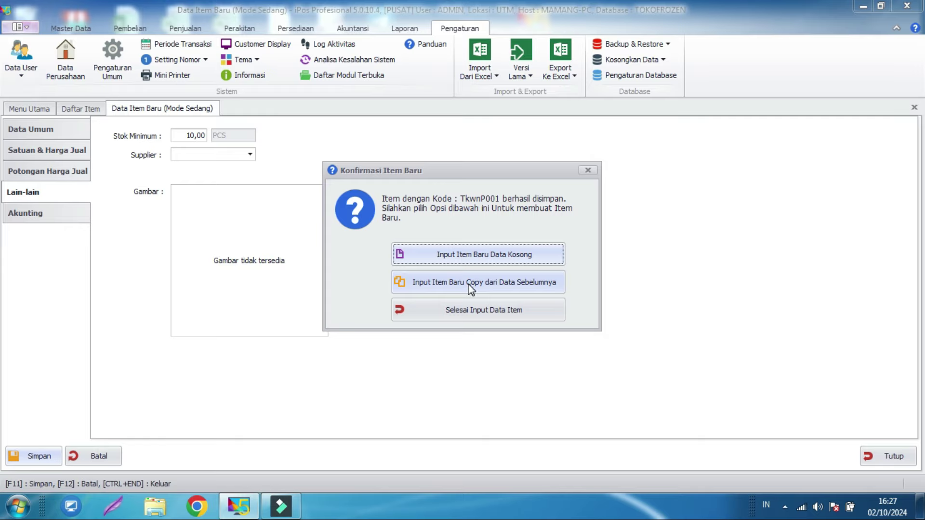
pyautogui.click(519, 282)
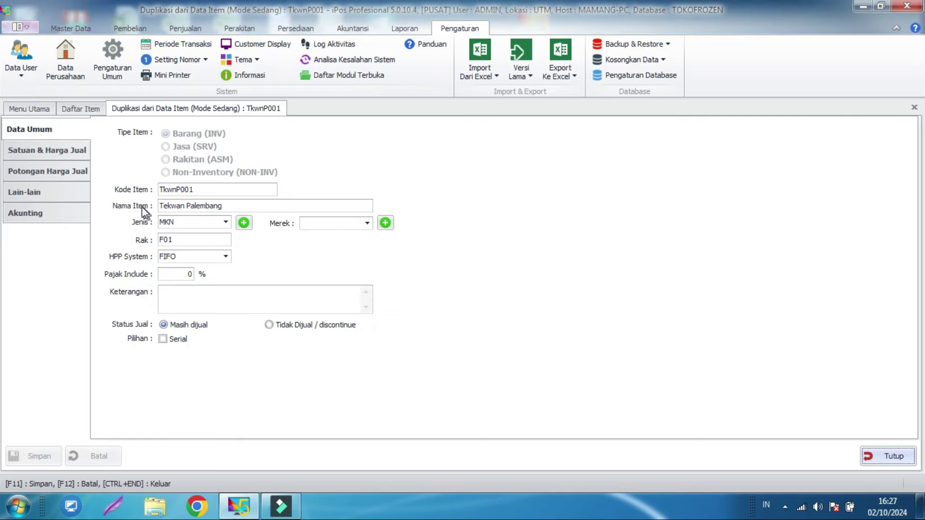
# - Change the copied item's code to TKYI001 and its name to Takoyaki Daisabu
pyautogui.doubleClick(202, 191)
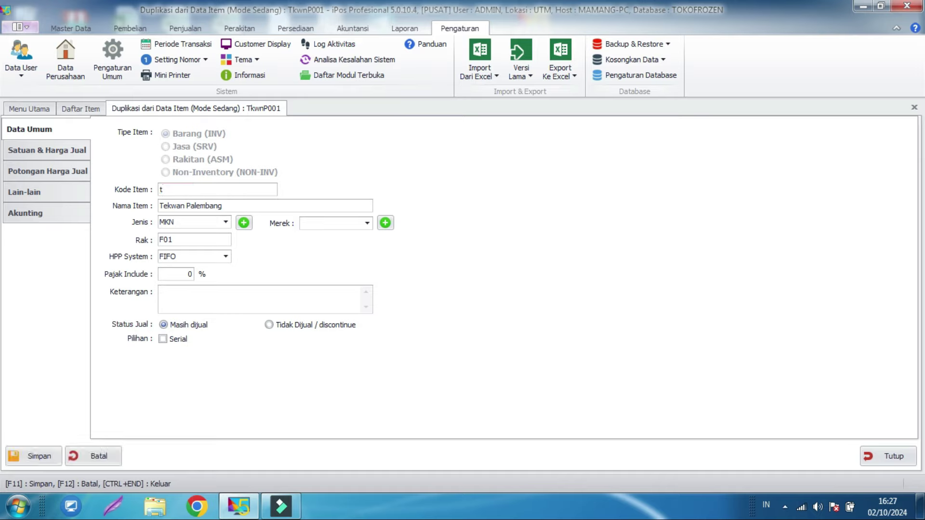
pyautogui.write('ak')
pyautogui.press('BackSpace')
pyautogui.press('BackSpace')
pyautogui.press('BackSpace')
pyautogui.write('KYI001')
pyautogui.press('Tab')
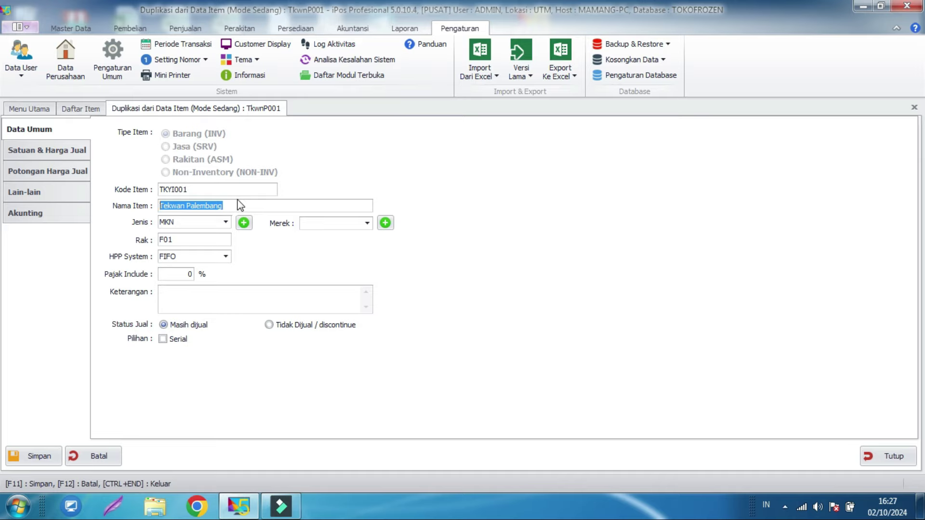
pyautogui.press('BackSpace')
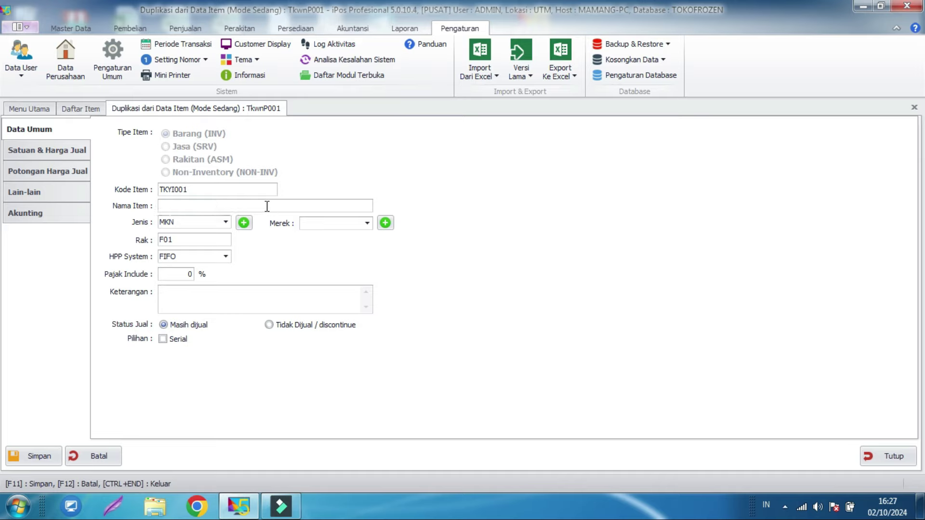
pyautogui.write('Takoyaki Daisabu')
# - Set the Takoyaki Daisabu item's rack to F02
pyautogui.click(184, 244)
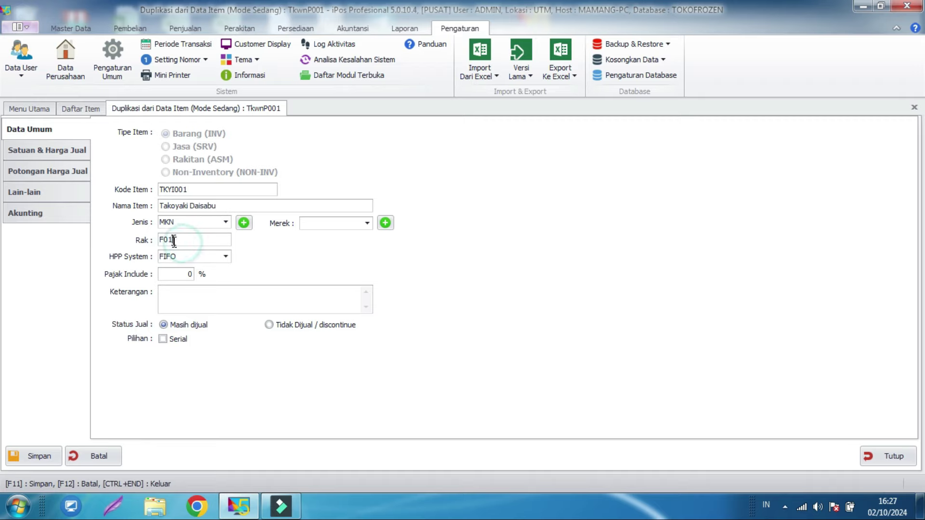
pyautogui.press('BackSpace')
pyautogui.write('2')
# - Set the Takoyaki Daisabu item's cost price to 30,000 with a 50% markup
pyautogui.click(56, 156)
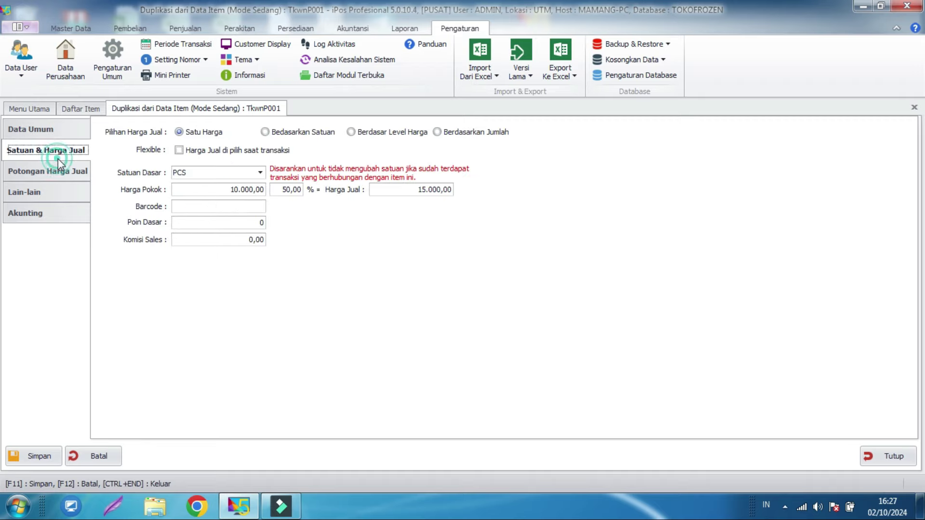
pyautogui.click(227, 190)
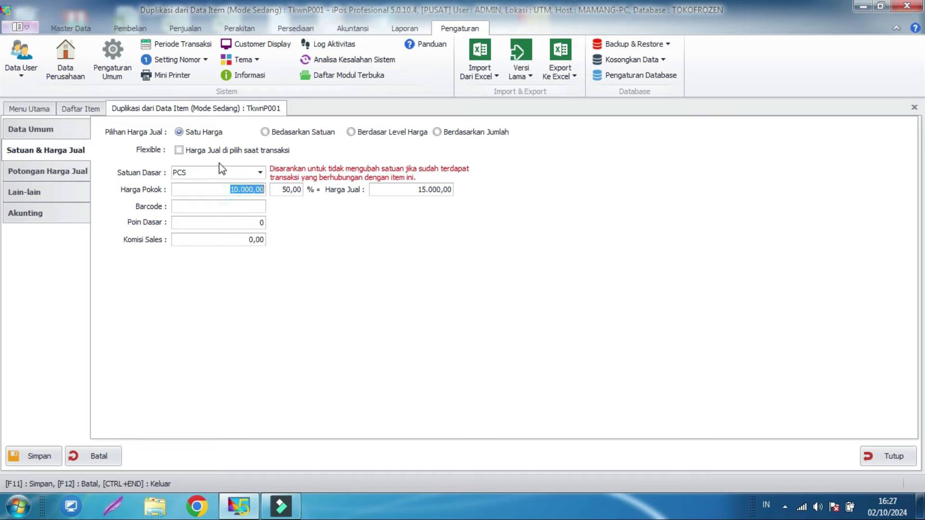
pyautogui.press('BackSpace')
pyautogui.write('30000')
pyautogui.click(395, 190)
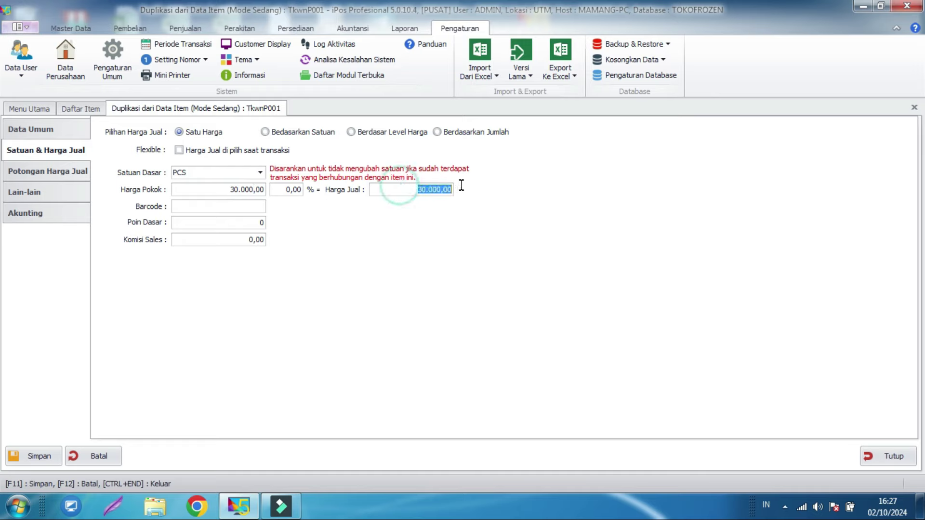
pyautogui.click(284, 189)
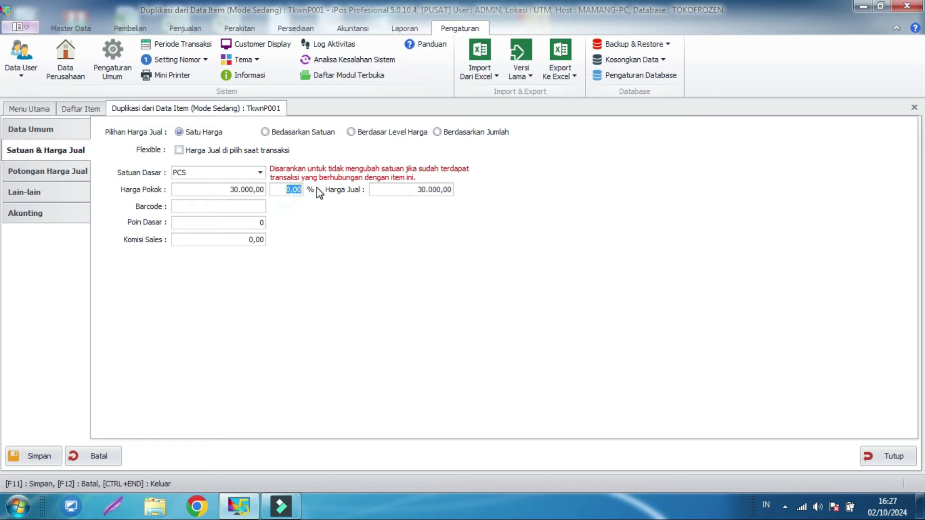
pyautogui.write('50')
# - Save the Takoyaki Daisabu item and finish entering items
pyautogui.click(25, 454)
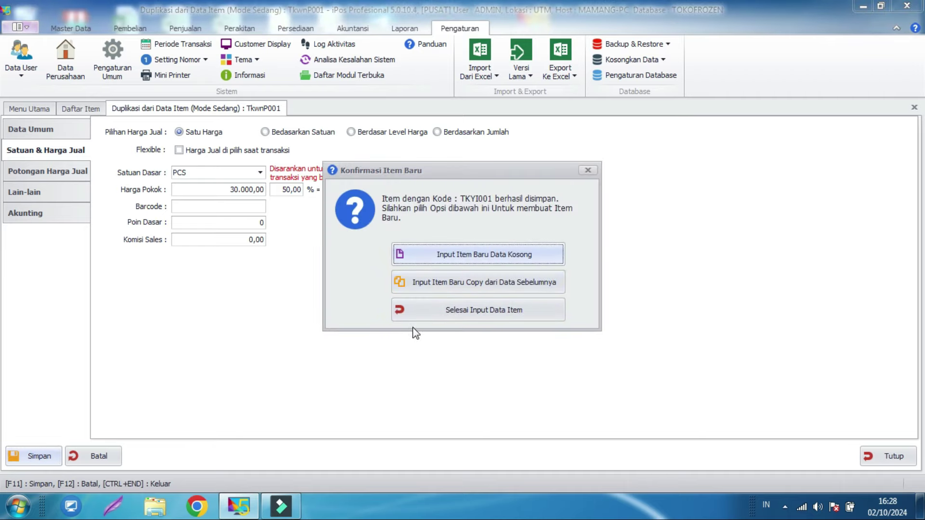
pyautogui.click(484, 307)
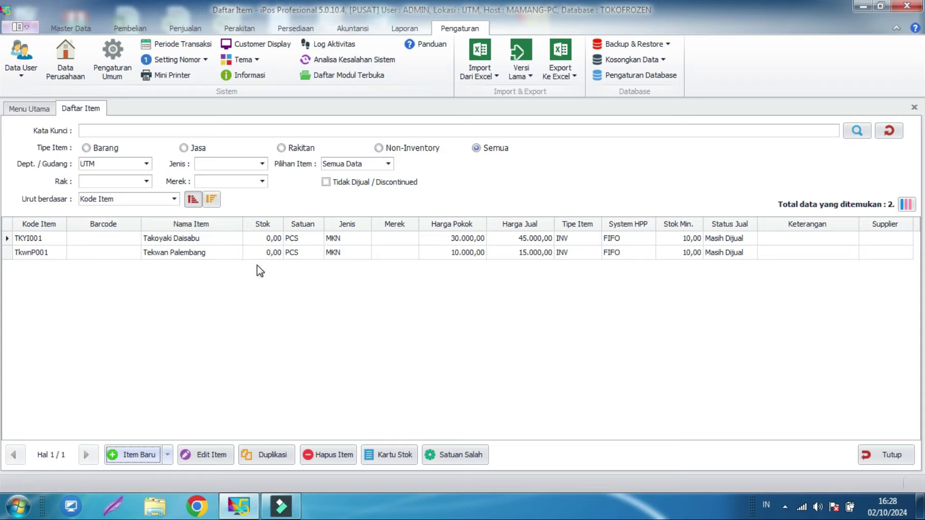
# - Open the purchase list and start a new purchase transaction
pyautogui.click(134, 30)
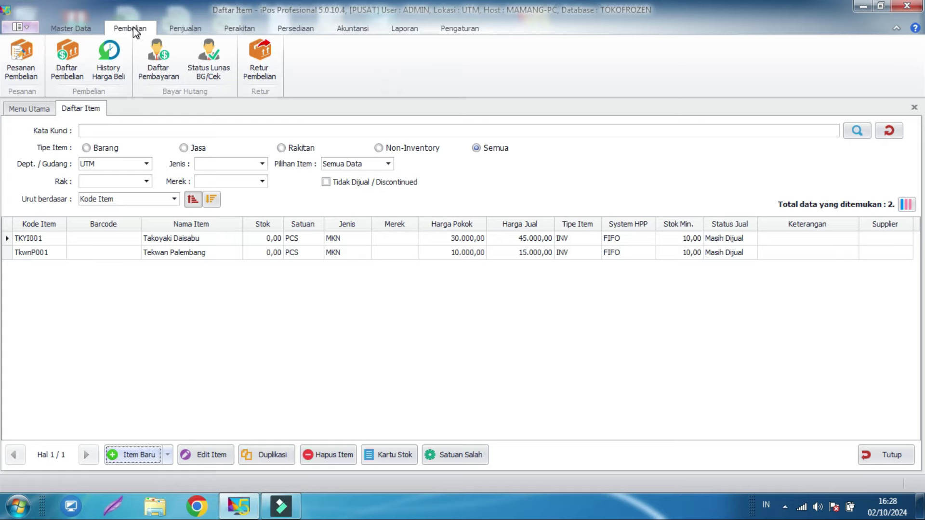
pyautogui.click(82, 73)
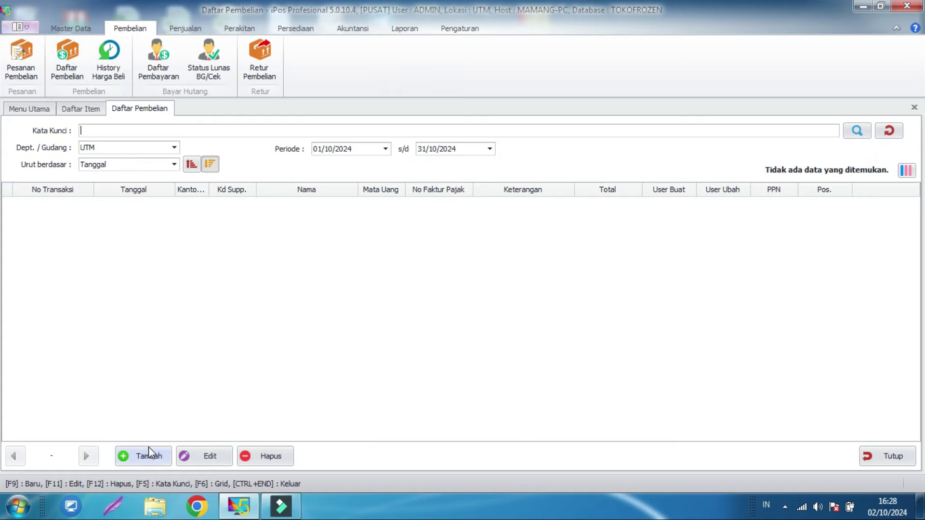
pyautogui.click(151, 455)
# - Find the Takoyaki Daisabu item with the keyword "tak" and add it to the purchase's first row
pyautogui.click(88, 210)
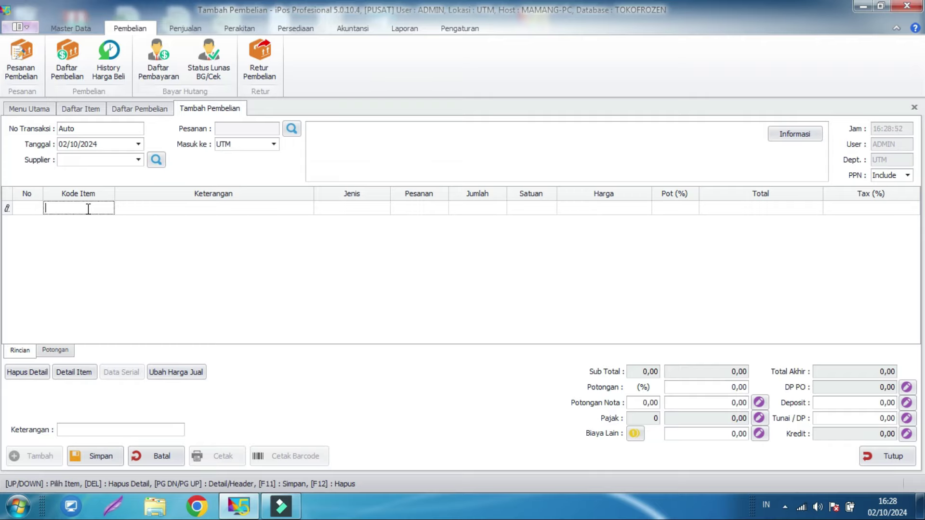
pyautogui.write('tak')
pyautogui.press('Return')
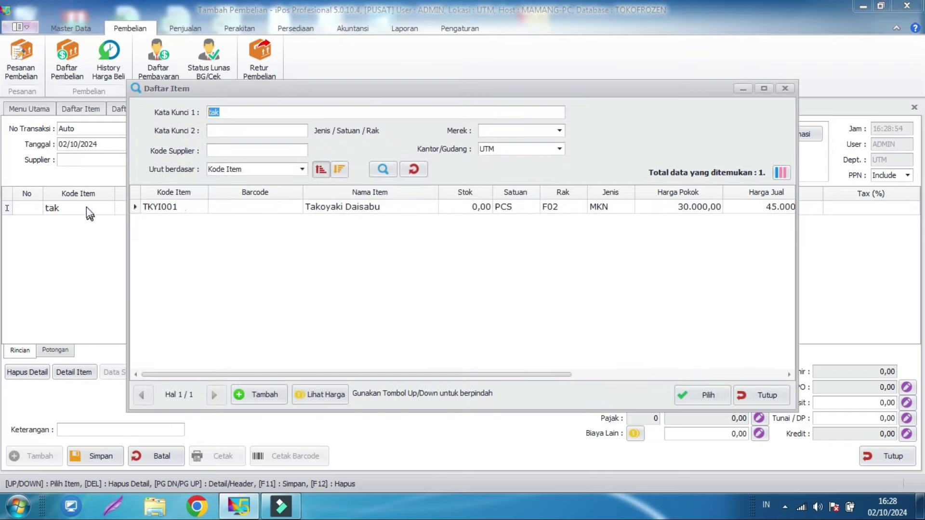
pyautogui.doubleClick(338, 208)
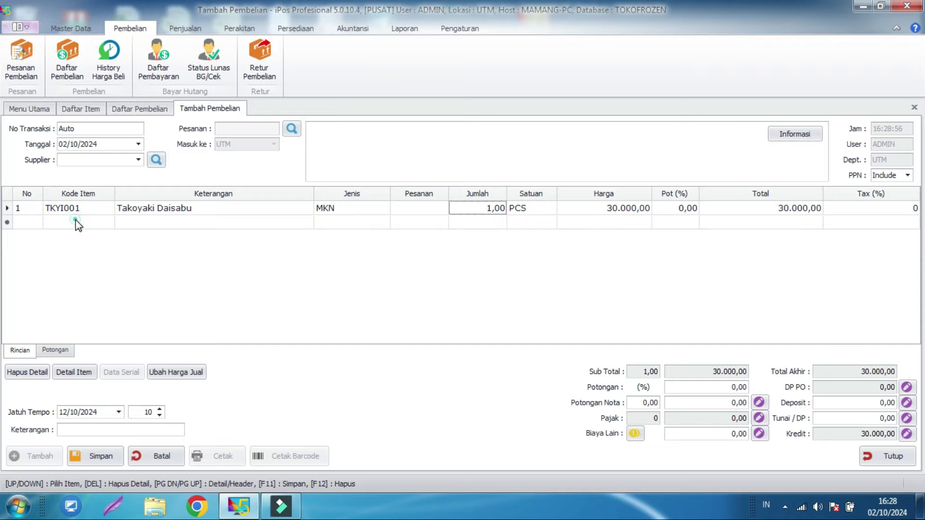
# - Find the Tekwan Palembang item with the keyword "pale" and add it to the purchase's second row
pyautogui.click(79, 225)
pyautogui.write('pa')
pyautogui.press('BackSpace')
pyautogui.press('BackSpace')
pyautogui.write('pale')
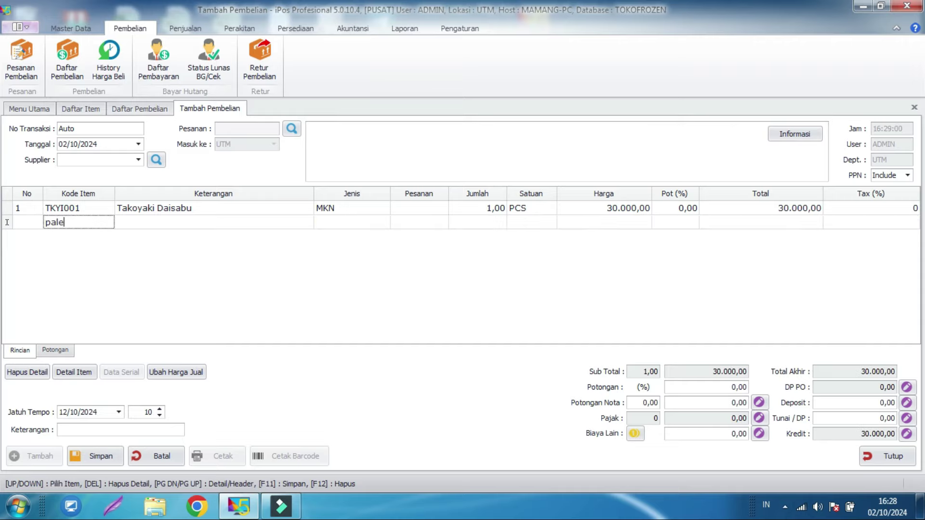
pyautogui.press('Return')
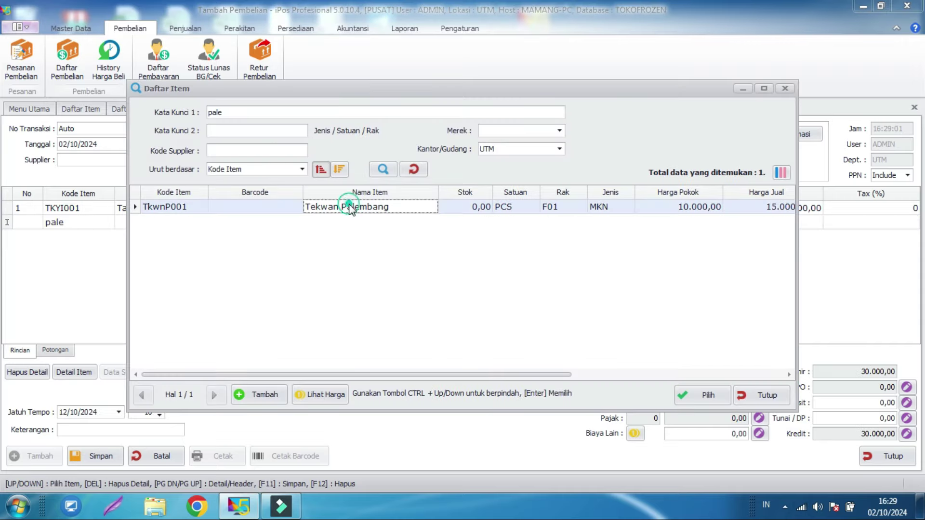
pyautogui.doubleClick(359, 204)
# - Set the purchase quantity of both Takoyaki Daisabu and Tekwan Palembang to 5
pyautogui.click(490, 208)
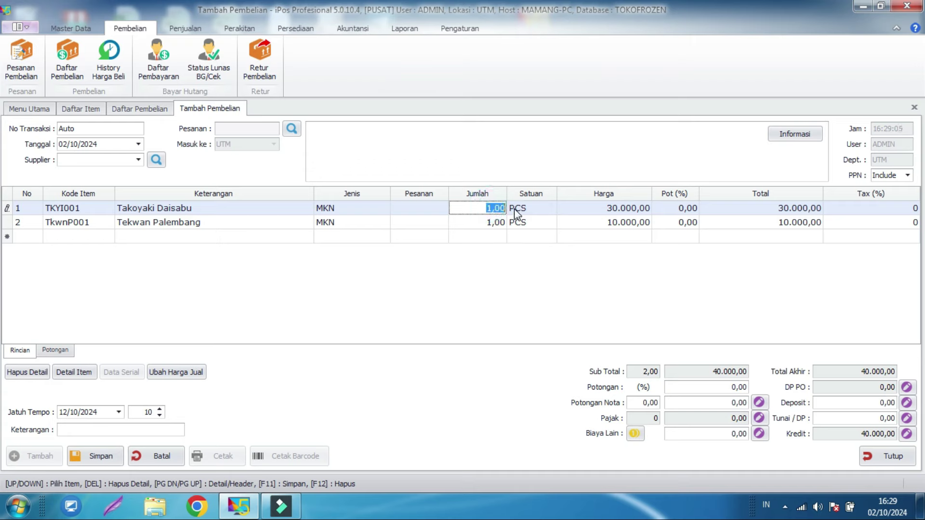
pyautogui.click(487, 224)
pyautogui.write('5')
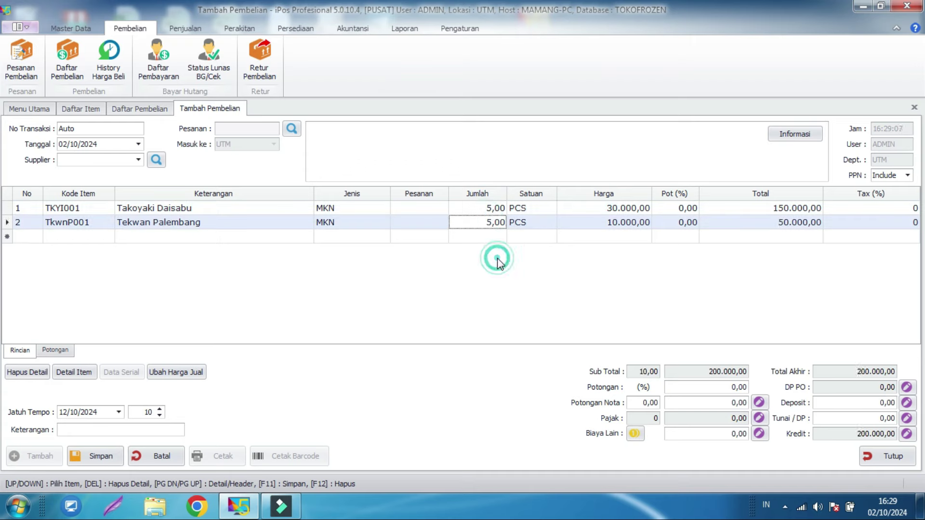
pyautogui.press('Return')
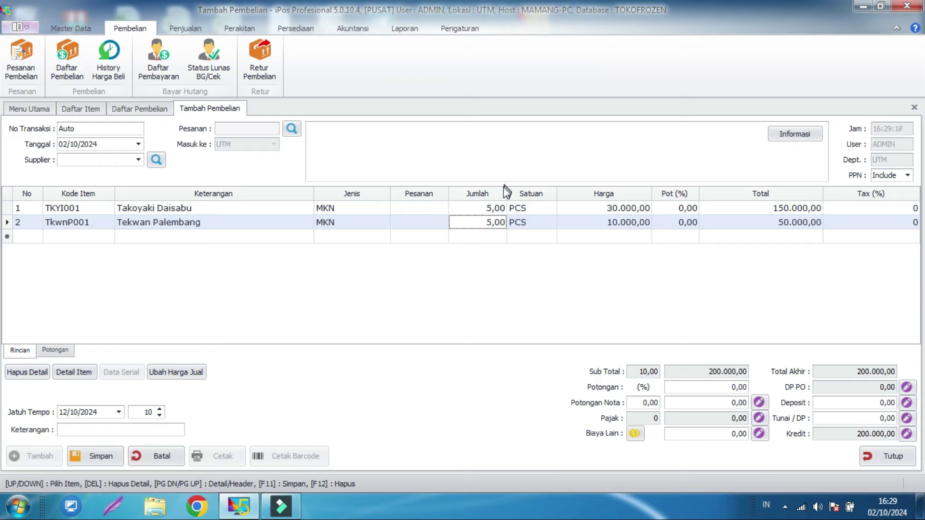
# - Create and save a new supplier named SUPPLIER A from the purchase's supplier list
pyautogui.click(137, 160)
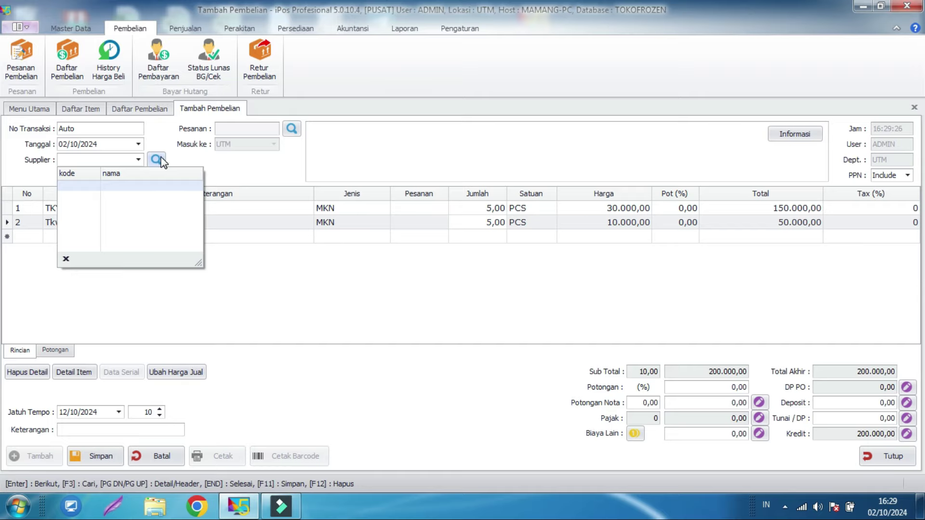
pyautogui.click(157, 159)
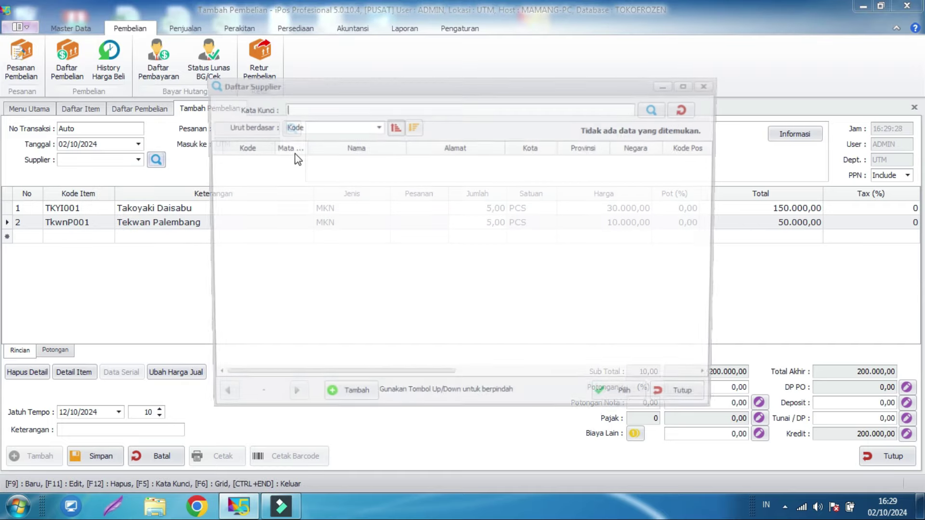
pyautogui.click(339, 403)
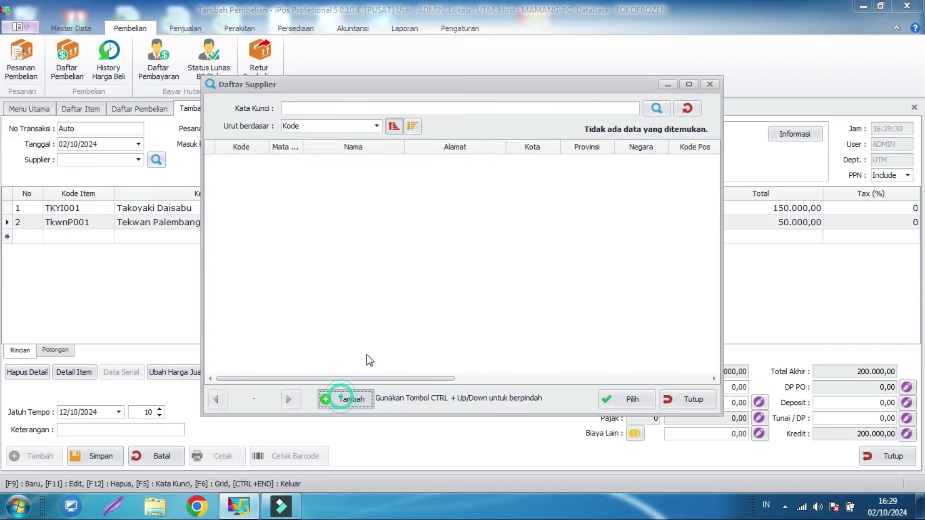
pyautogui.click(270, 144)
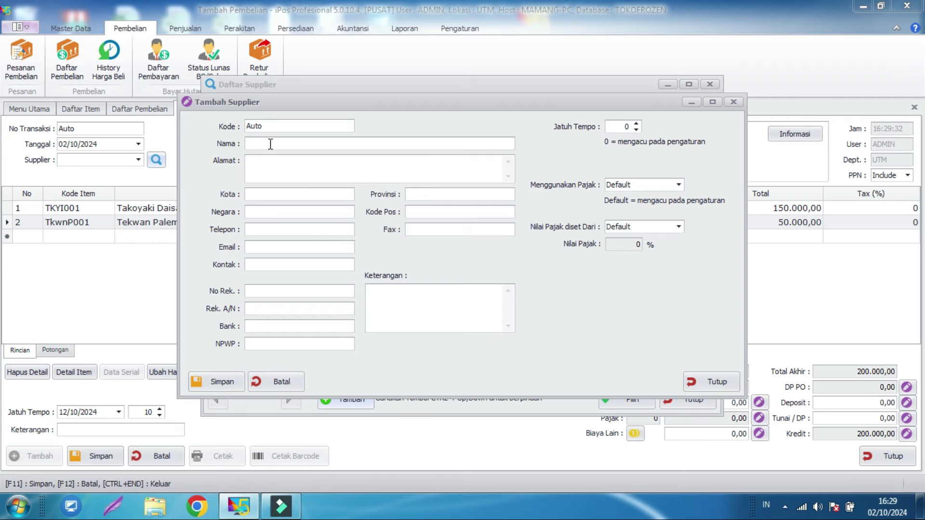
pyautogui.write('SUPPLIER A')
pyautogui.click(201, 383)
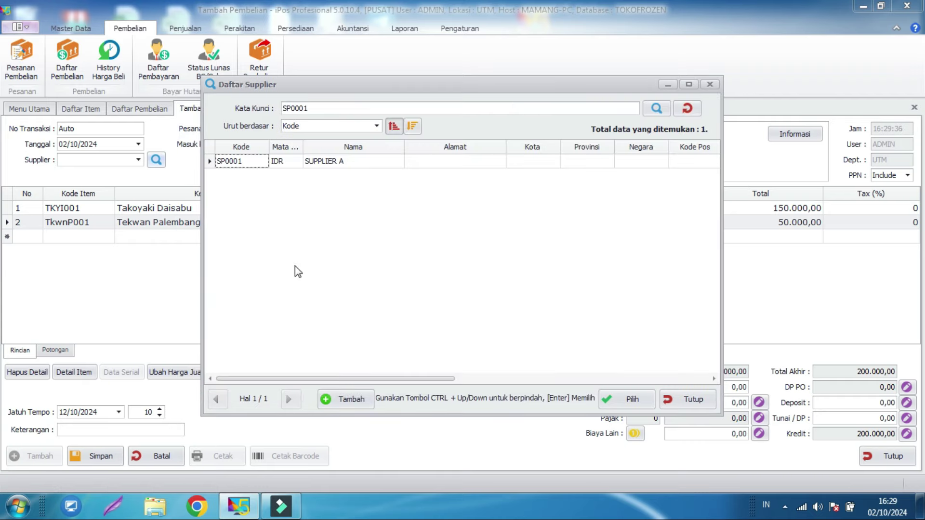
# - Choose SUPPLIER A as the purchase's supplier and set the PPN option to Non
pyautogui.click(374, 164)
pyautogui.doubleClick(374, 165)
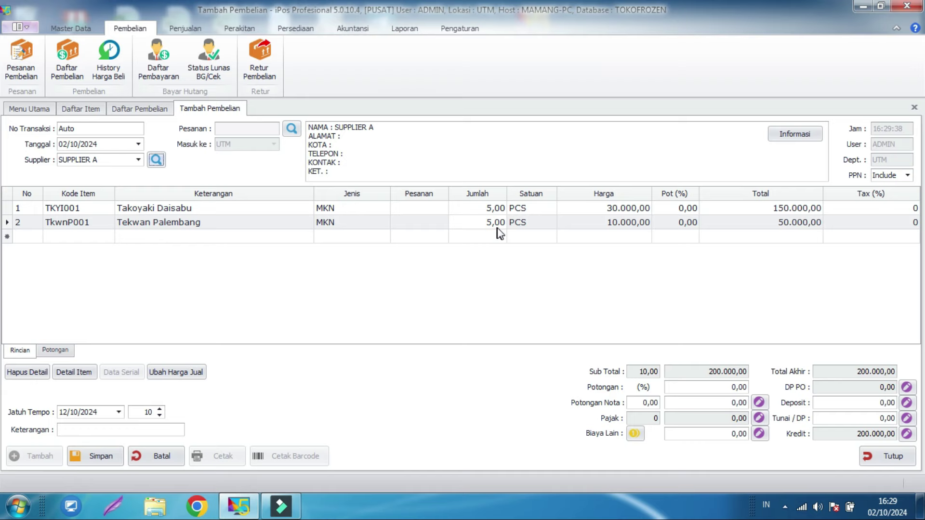
pyautogui.click(891, 175)
pyautogui.click(893, 192)
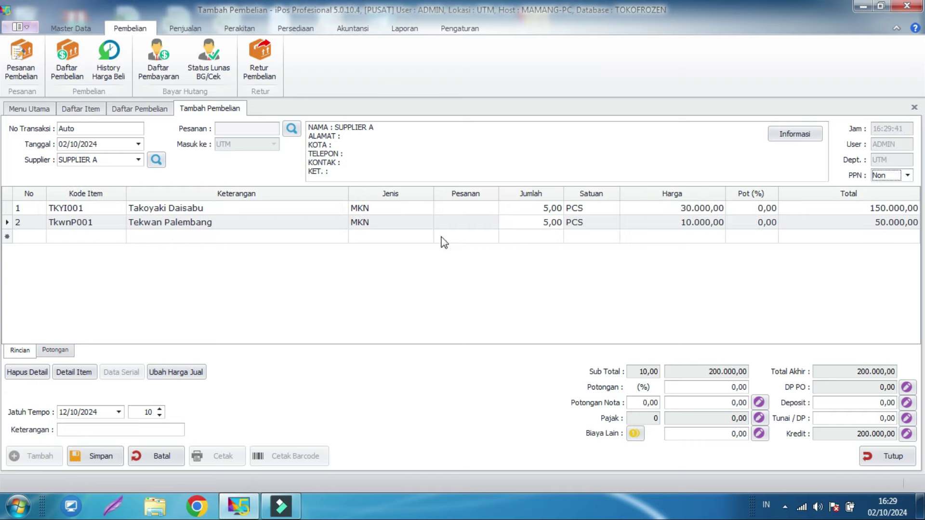
# - Enter a cash payment of 200,000 for the purchase and save the transaction
pyautogui.click(867, 418)
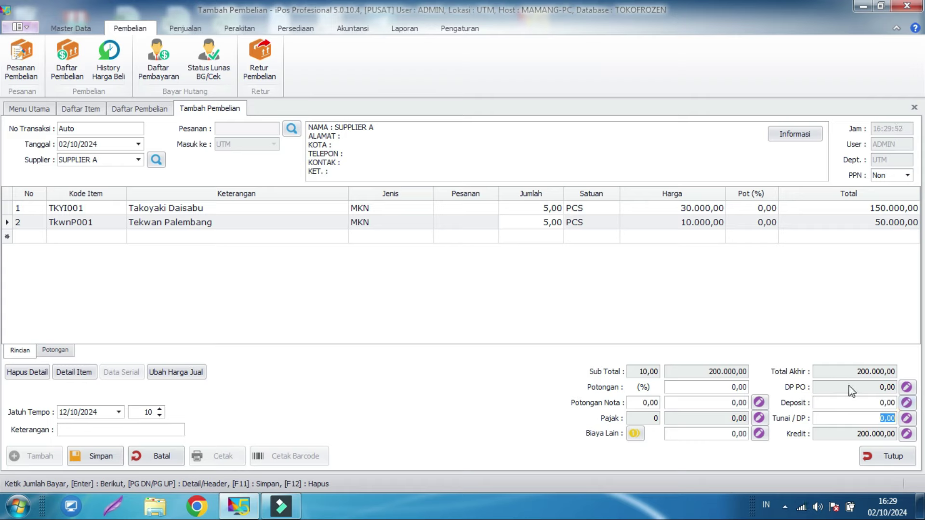
pyautogui.write('200000')
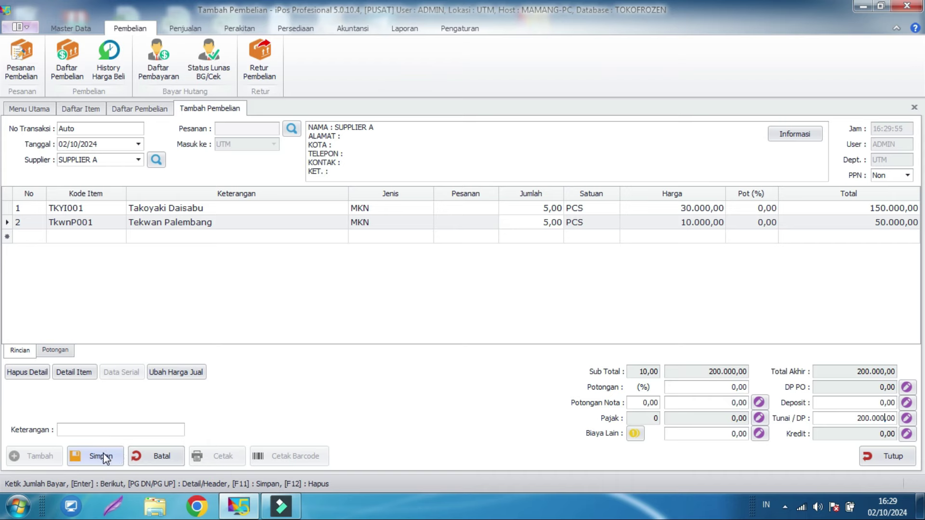
pyautogui.click(105, 458)
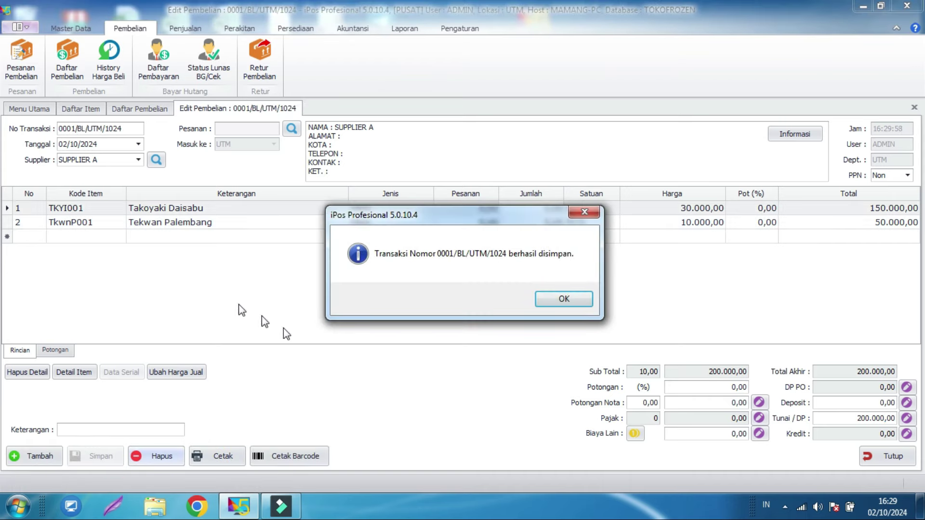
pyautogui.click(577, 299)
# - Close the purchase entry and purchase list, and reopen the item list to check both items' stock
pyautogui.click(888, 457)
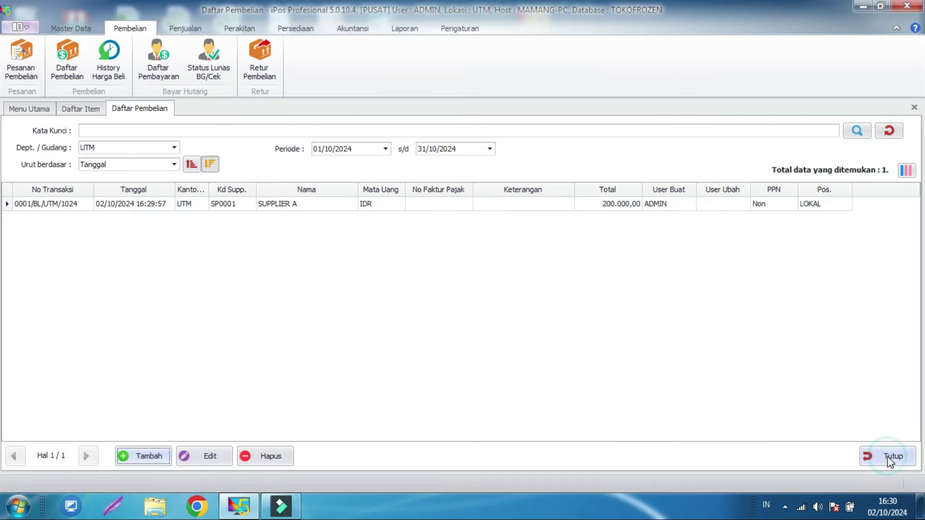
pyautogui.click(891, 459)
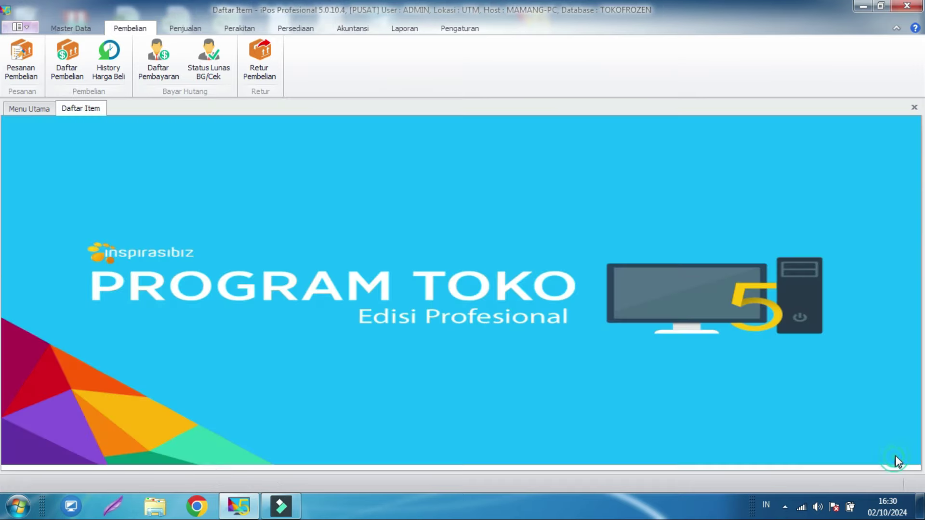
pyautogui.click(894, 458)
pyautogui.click(78, 31)
pyautogui.click(70, 60)
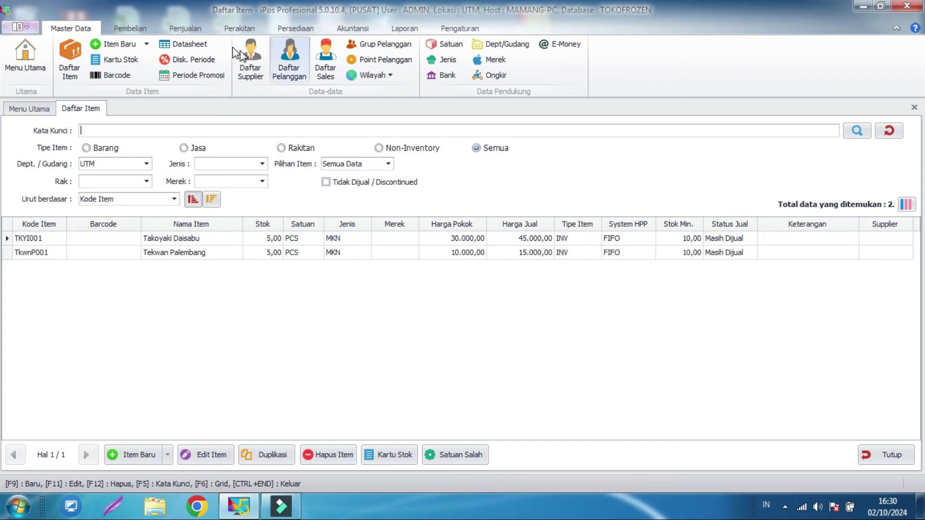
# - Open the sales list and start a new sales transaction
pyautogui.click(195, 30)
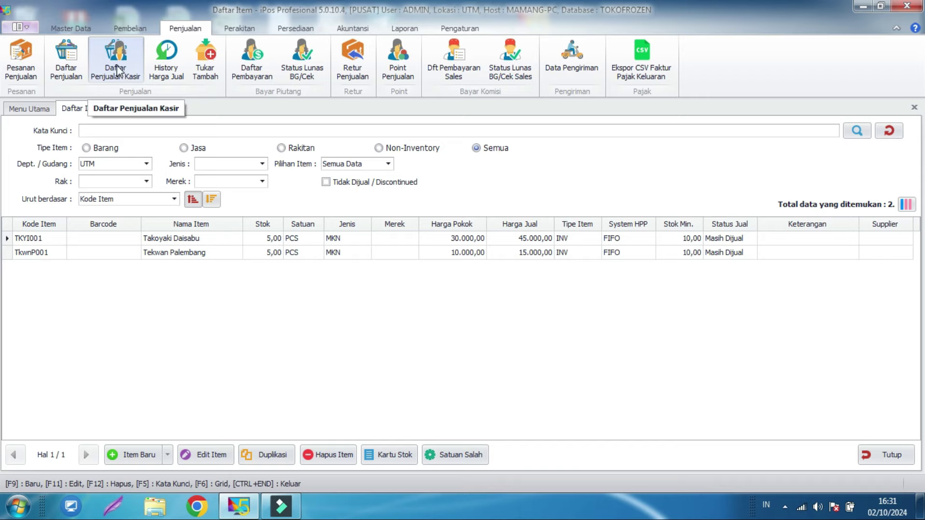
pyautogui.click(68, 60)
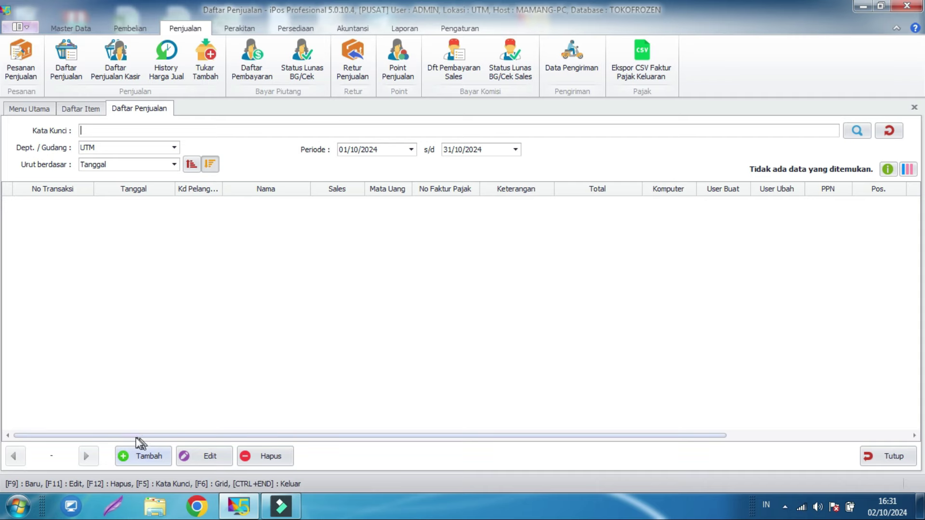
pyautogui.click(132, 458)
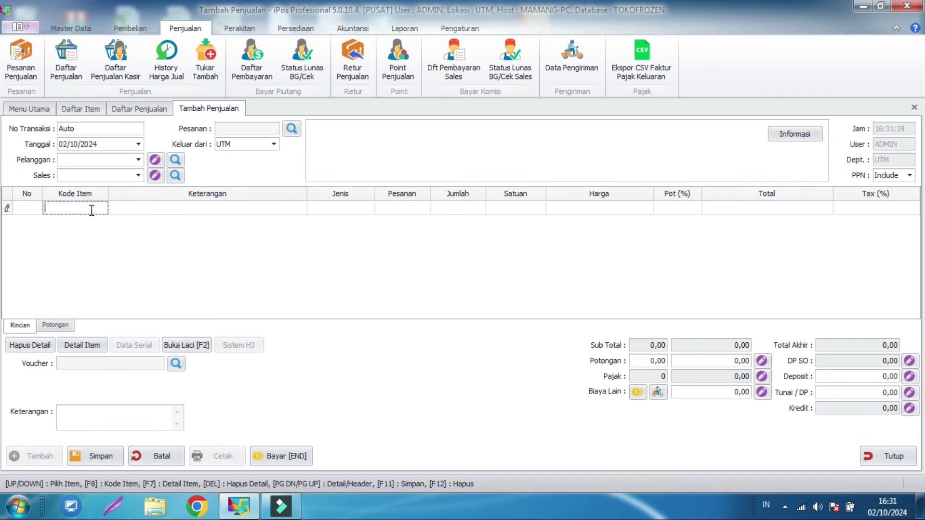
pyautogui.write('TAK')
pyautogui.press('Return')
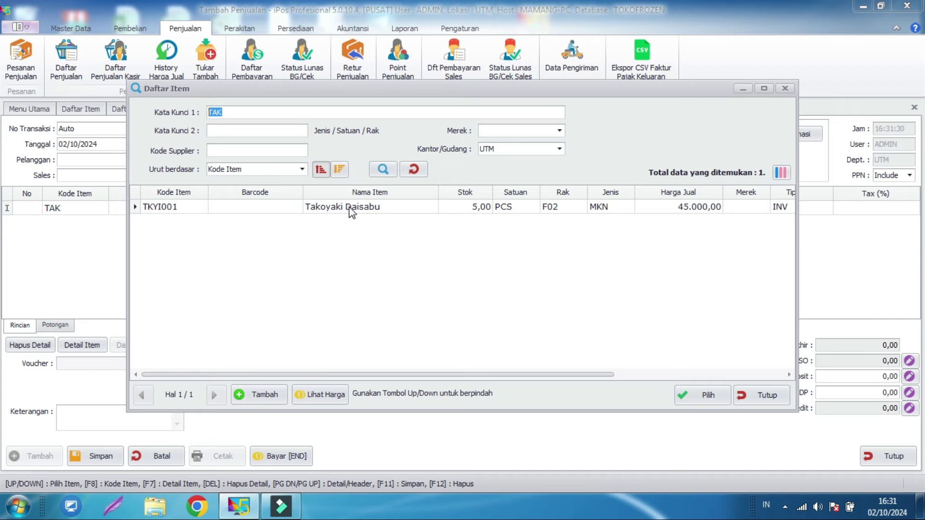
pyautogui.click(763, 393)
# - Find the Takoyaki Daisabu item with the keyword "TAK" and add it to the sale with a quantity of 1
pyautogui.click(87, 207)
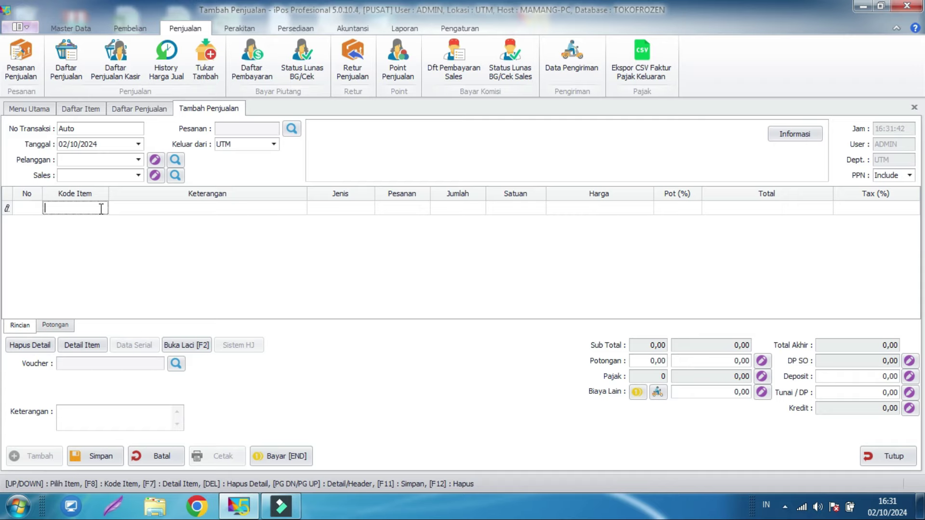
pyautogui.write('TAK')
pyautogui.press('Return')
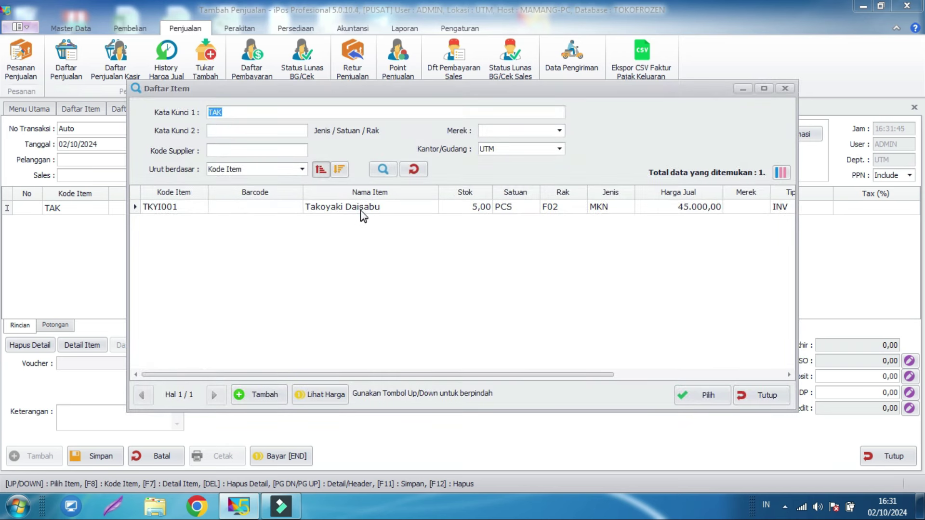
pyautogui.doubleClick(362, 214)
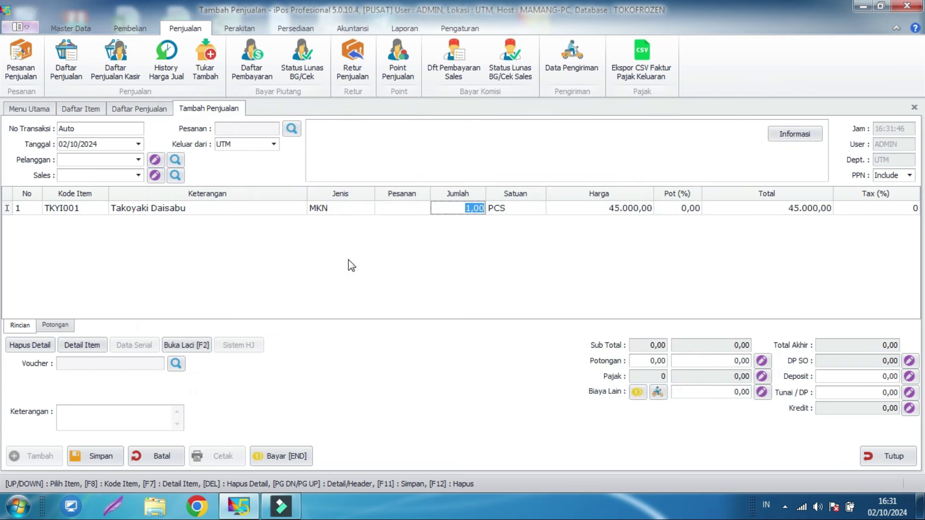
pyautogui.click(434, 220)
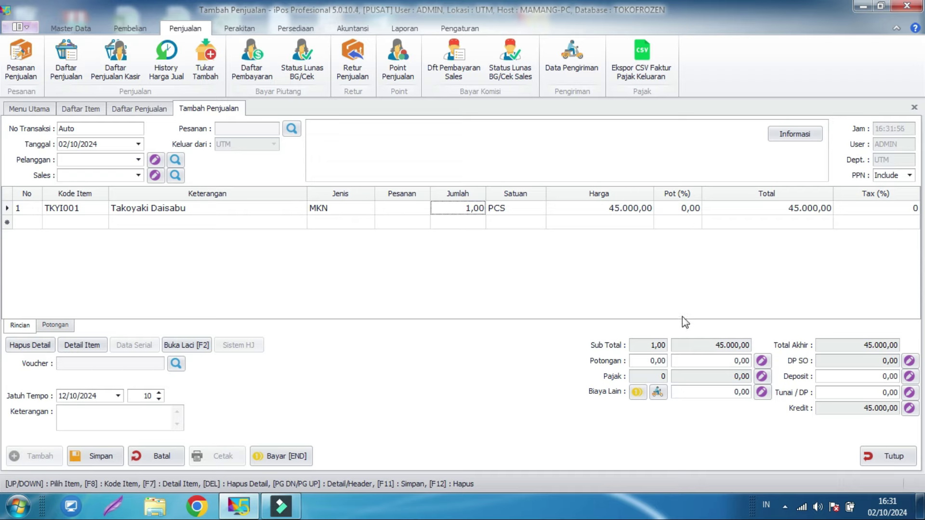
pyautogui.click(718, 361)
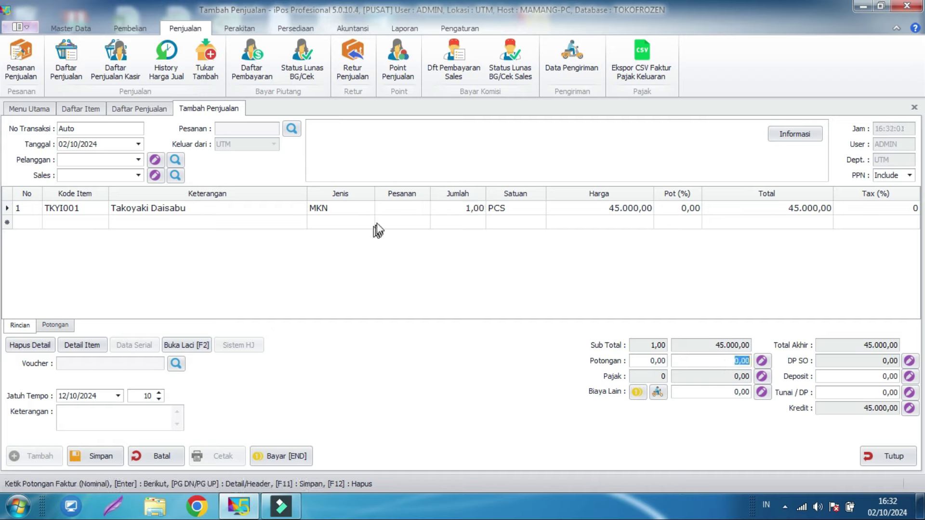
# - Set the sale's customer to UMUM/CASH and the PPN option to Non
pyautogui.click(139, 159)
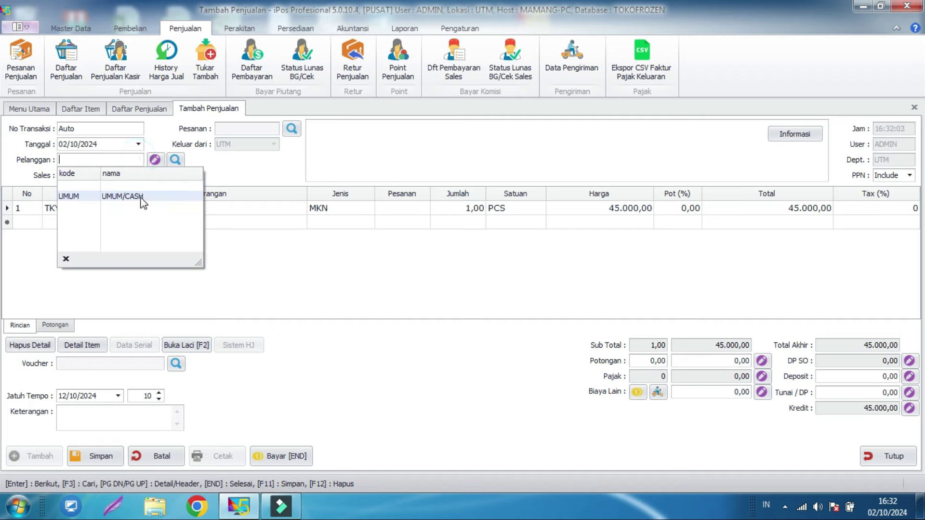
pyautogui.click(143, 197)
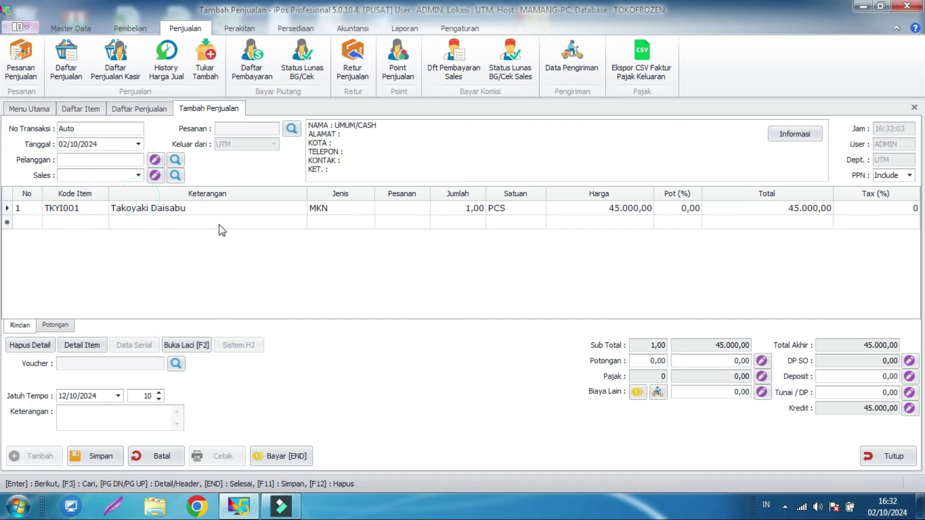
pyautogui.click(175, 160)
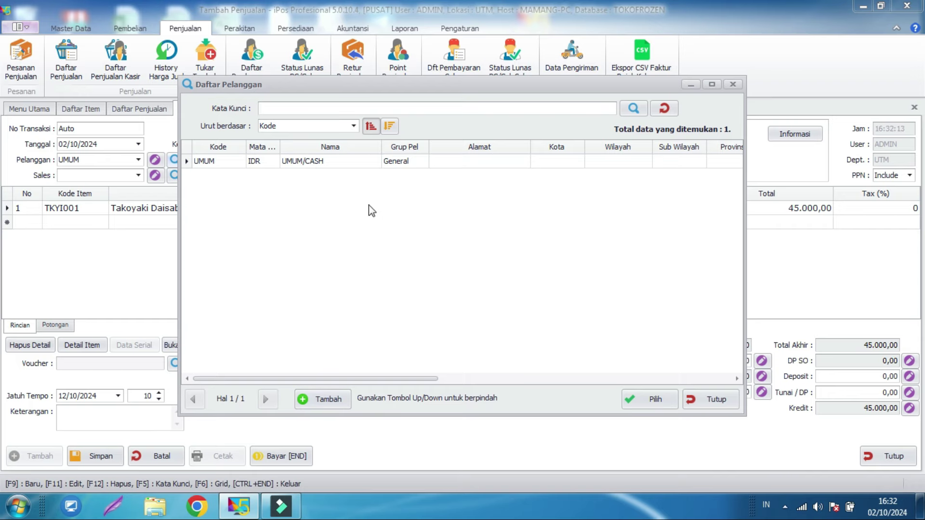
pyautogui.click(318, 159)
pyautogui.click(318, 160)
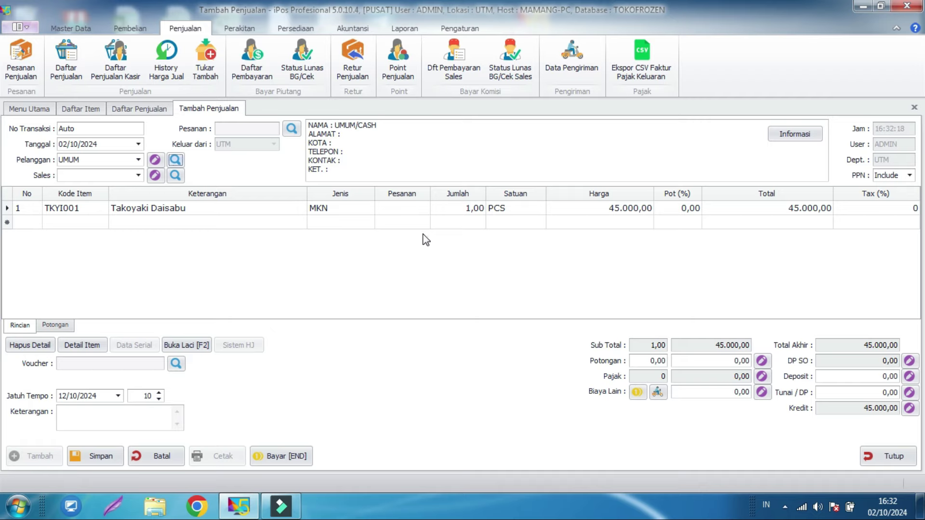
pyautogui.click(892, 175)
pyautogui.click(887, 187)
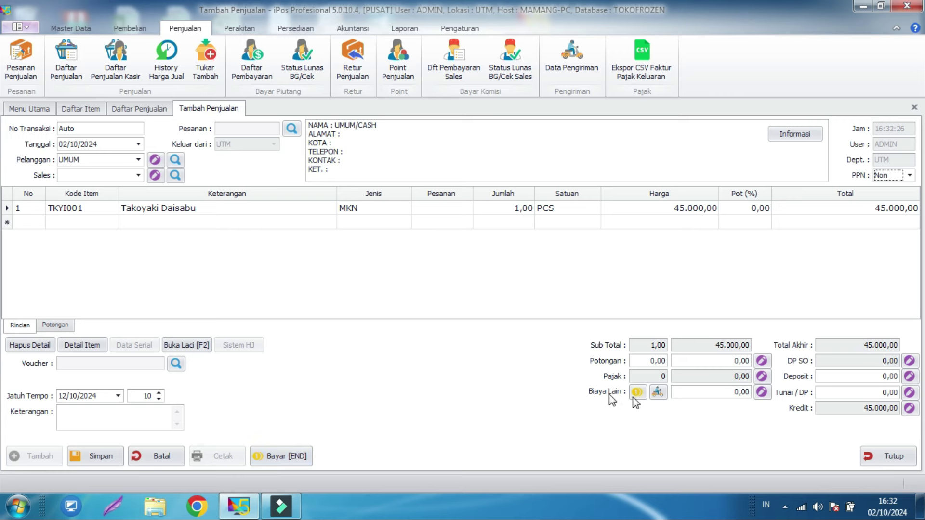
# - Enter a cash payment (Tunai) of 50.000 for the Takoyaki Daisabu sale and save the transaction
pyautogui.click(277, 457)
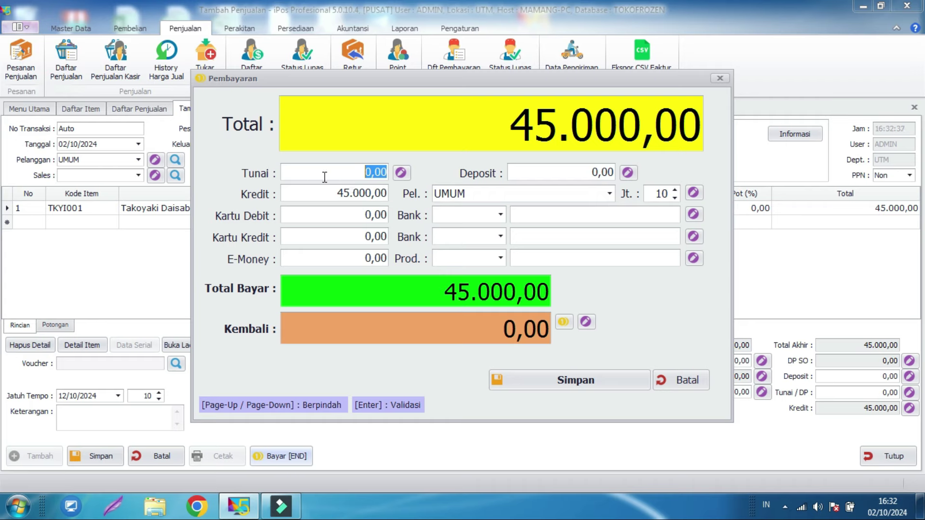
pyautogui.write('4')
pyautogui.press('BackSpace')
pyautogui.write('5')
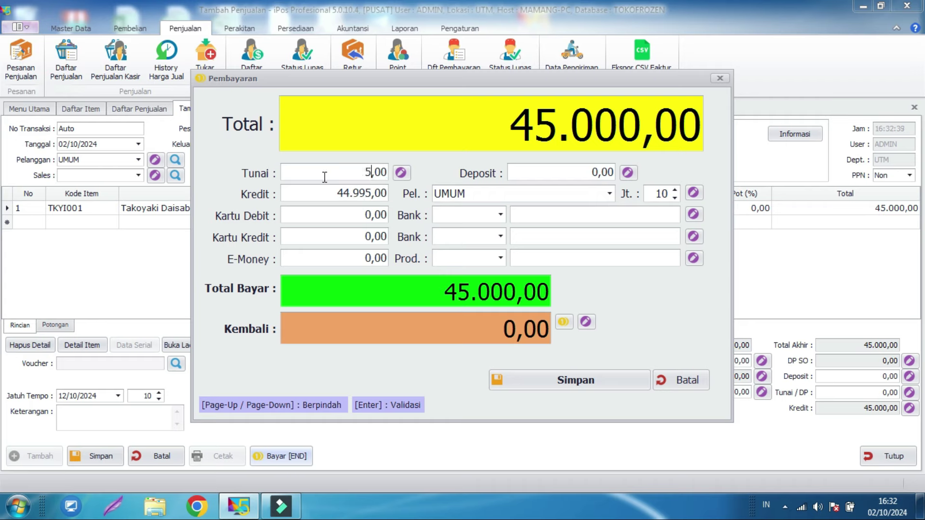
pyautogui.press('BackSpace')
pyautogui.write('500000')
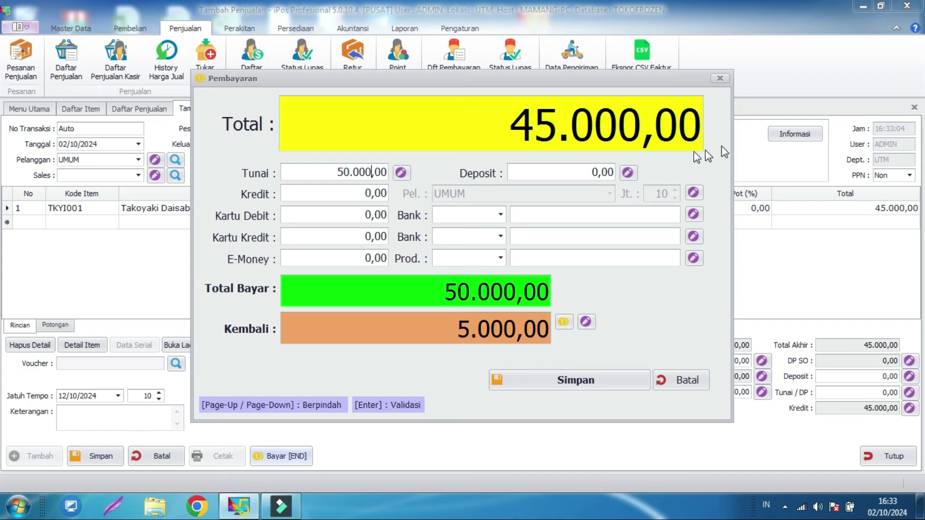
pyautogui.click(576, 383)
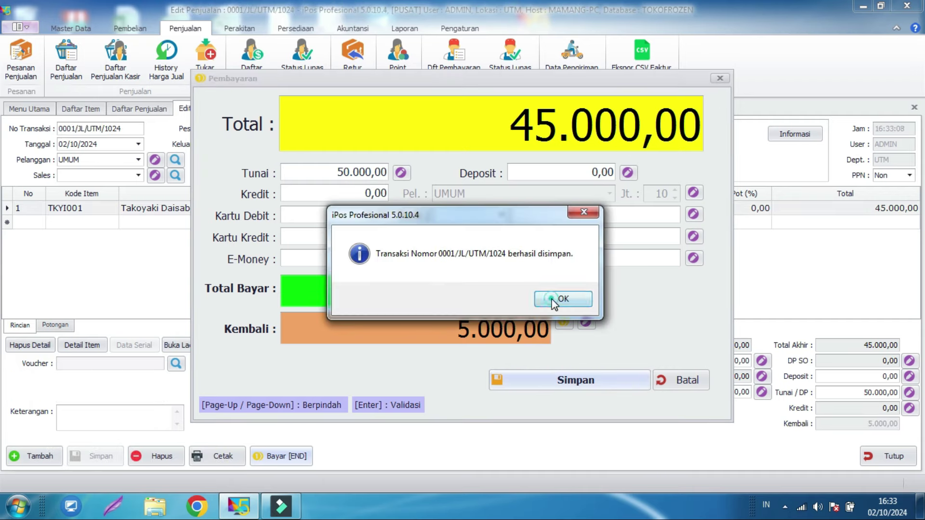
pyautogui.click(553, 300)
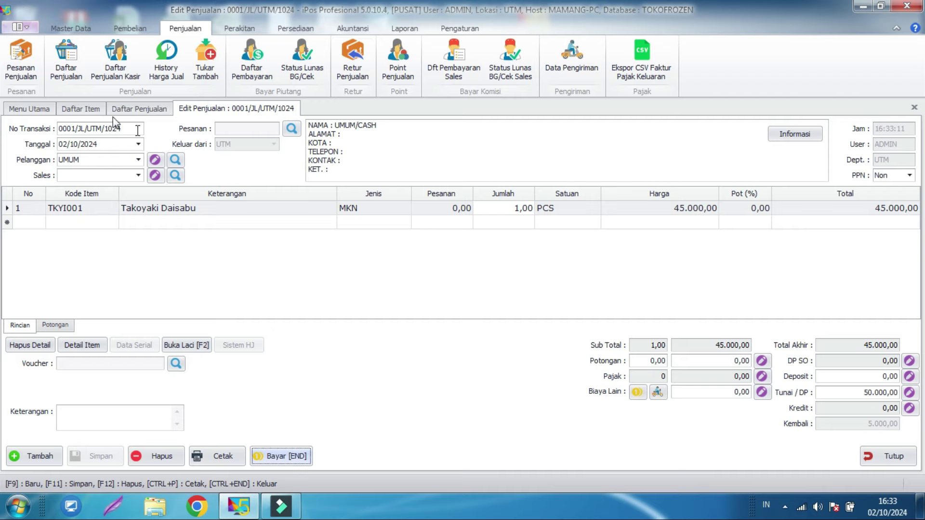
# - Open the sale's print options, preview the invoice in the Faktur Jual 1 format, and close the preview
pyautogui.click(222, 458)
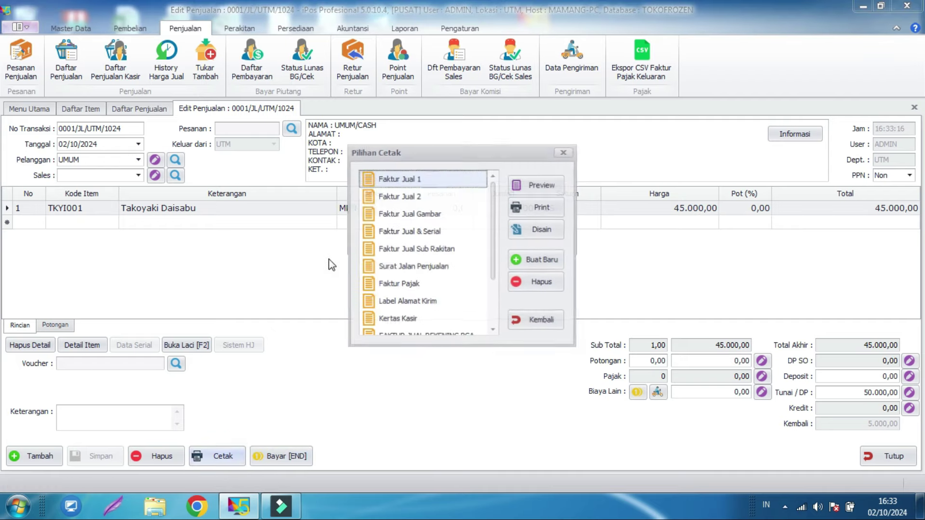
pyautogui.click(419, 182)
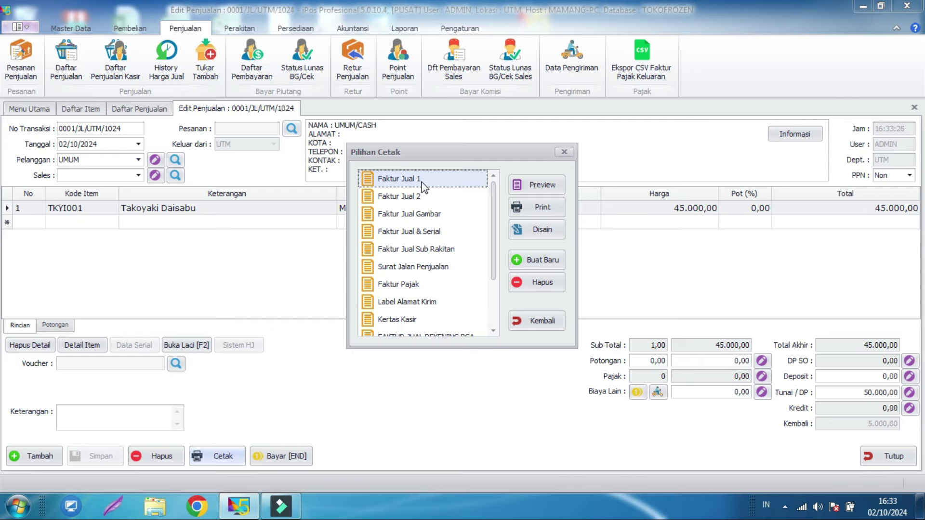
pyautogui.click(426, 198)
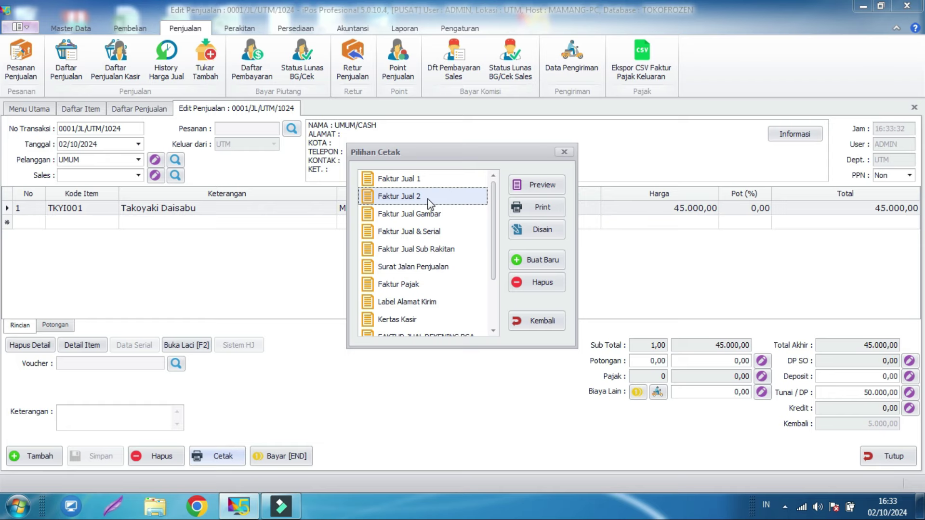
pyautogui.click(419, 179)
pyautogui.click(528, 185)
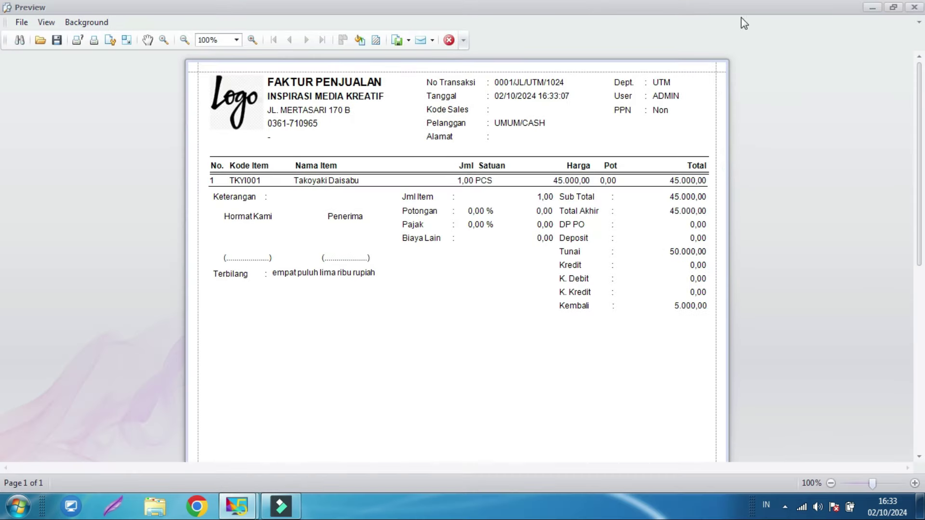
pyautogui.moveTo(918, 125); pyautogui.dragTo(888, 84)
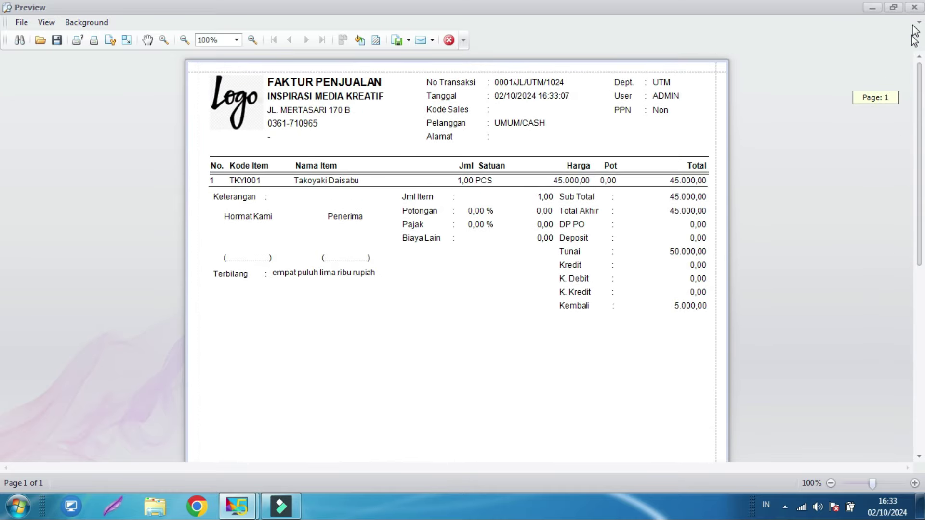
pyautogui.click(914, 7)
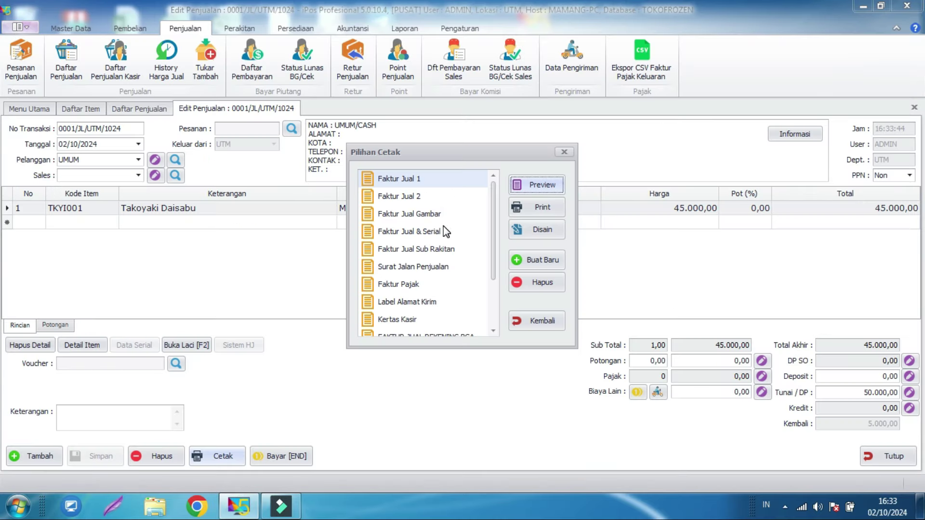
# - Preview the sales invoice in the Faktur Jual 2 format and close the preview
pyautogui.click(412, 198)
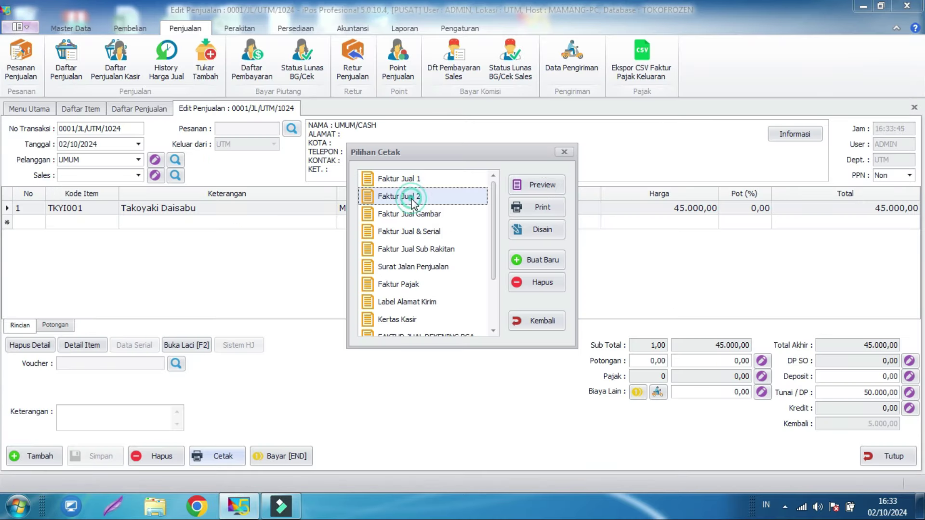
pyautogui.click(536, 187)
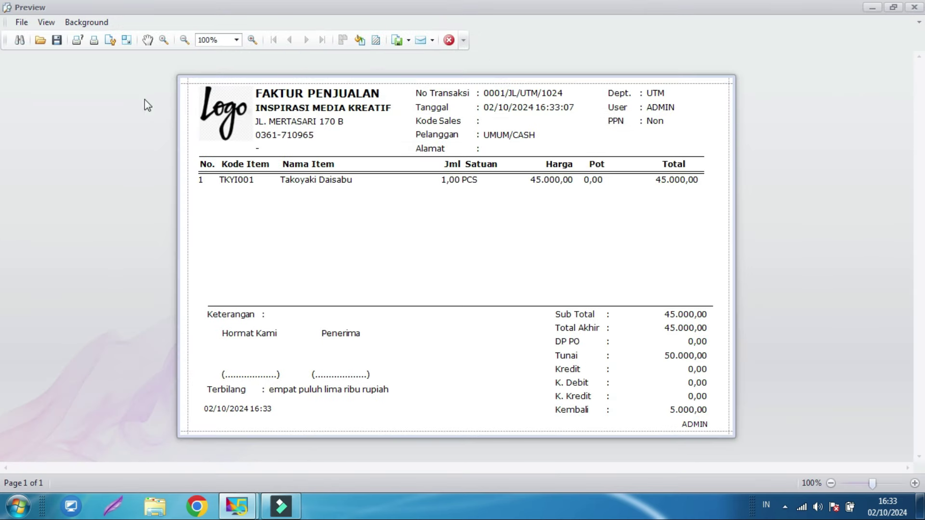
pyautogui.click(449, 42)
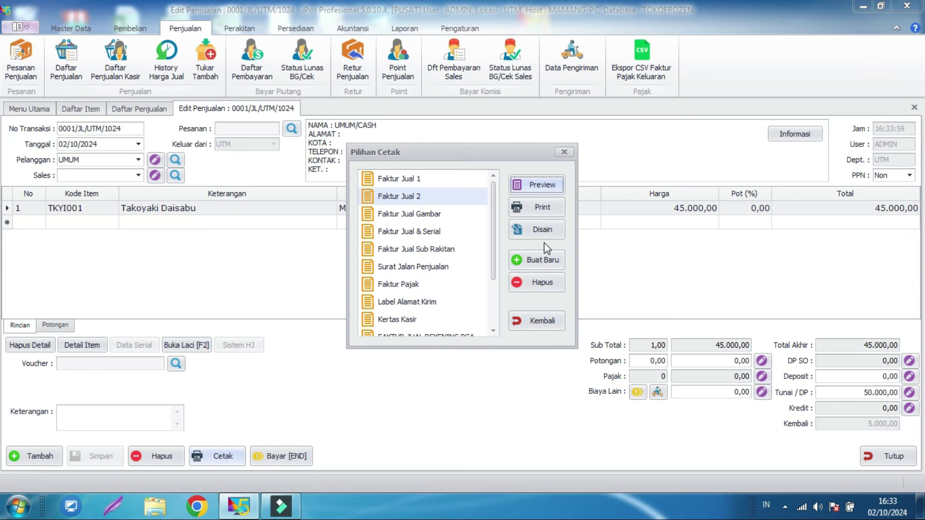
# - Leave the print options and close both the sale entry and the sales list
pyautogui.click(543, 328)
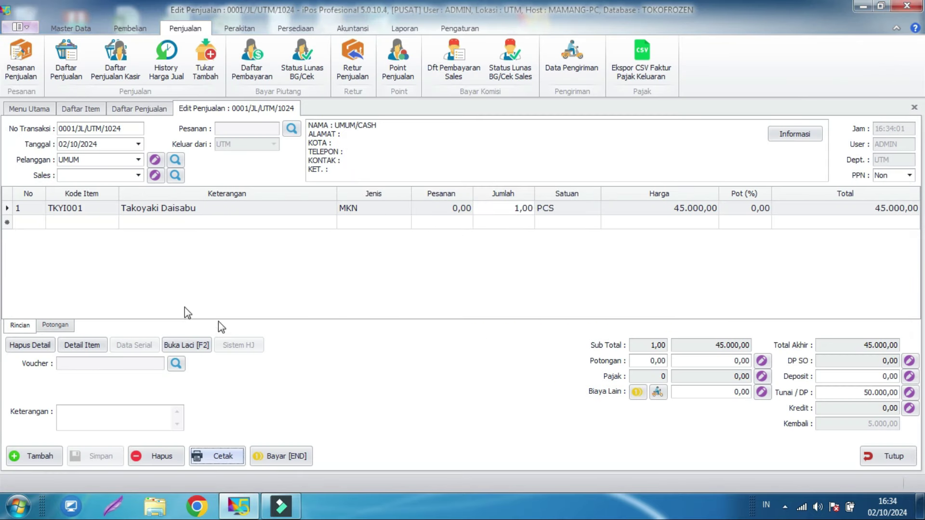
pyautogui.click(891, 459)
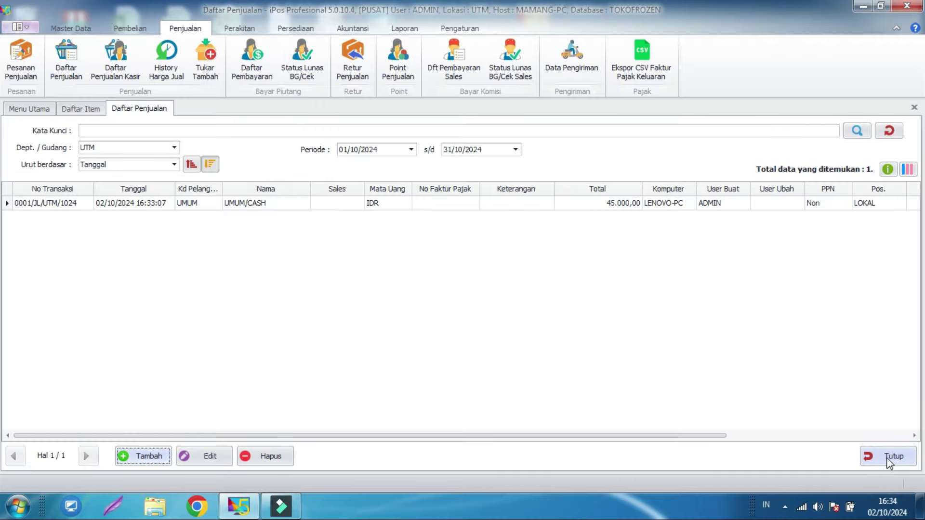
pyautogui.click(890, 458)
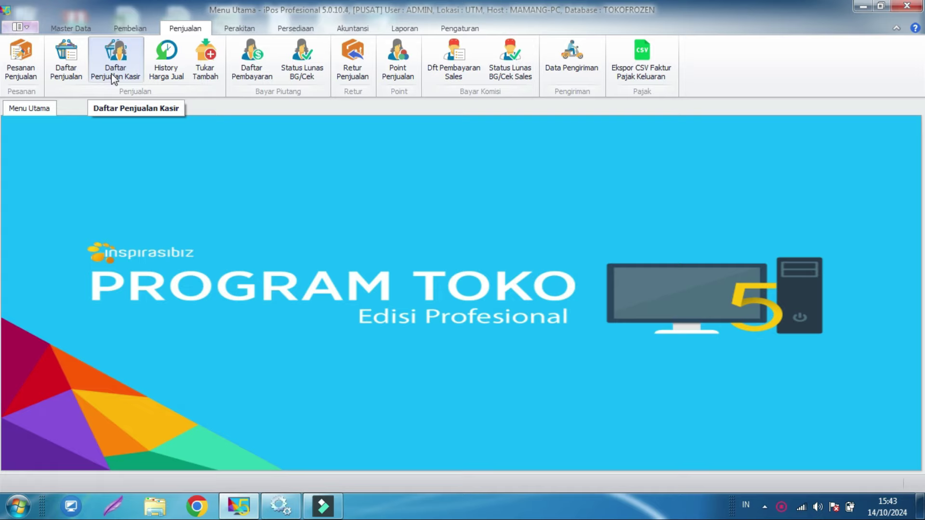
# - Open the cashier sales list (Daftar Penjualan Kasir) and start a new cashier transaction
pyautogui.click(127, 74)
pyautogui.click(111, 65)
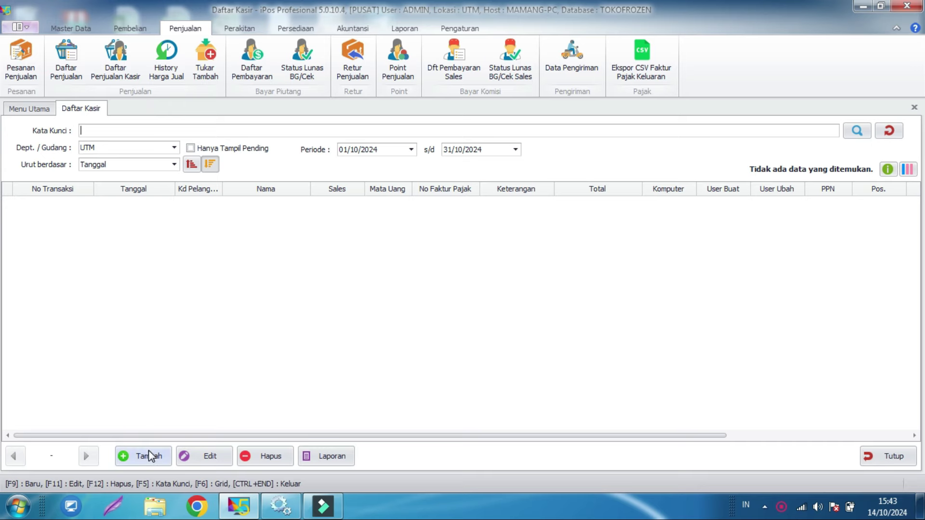
pyautogui.click(150, 453)
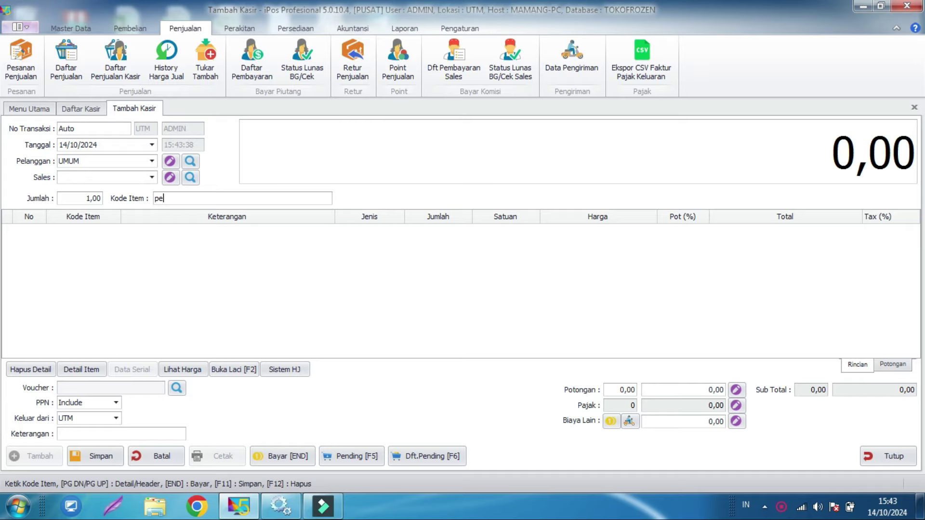
# - Find the Tekwan Palembang item with the keyword "pale" and add it to the cashier sale
pyautogui.press('Return')
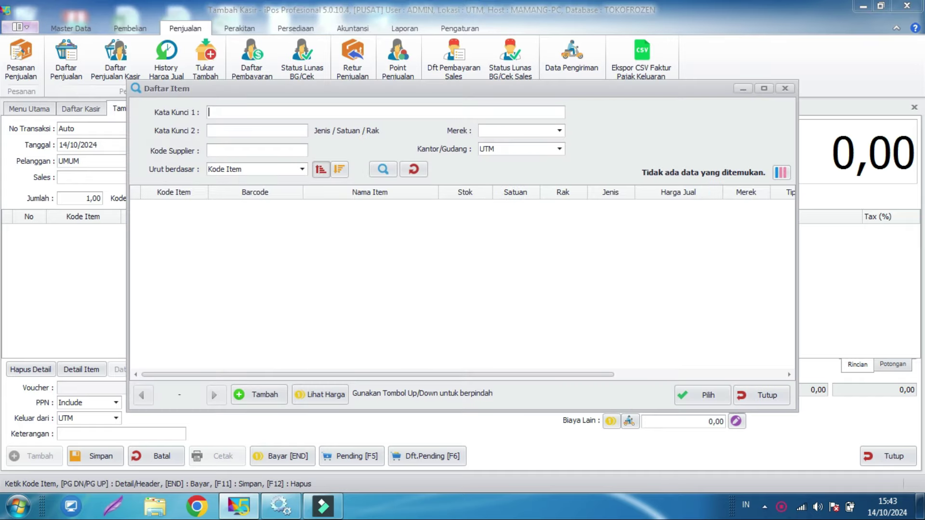
pyautogui.write('pale')
pyautogui.press('Return')
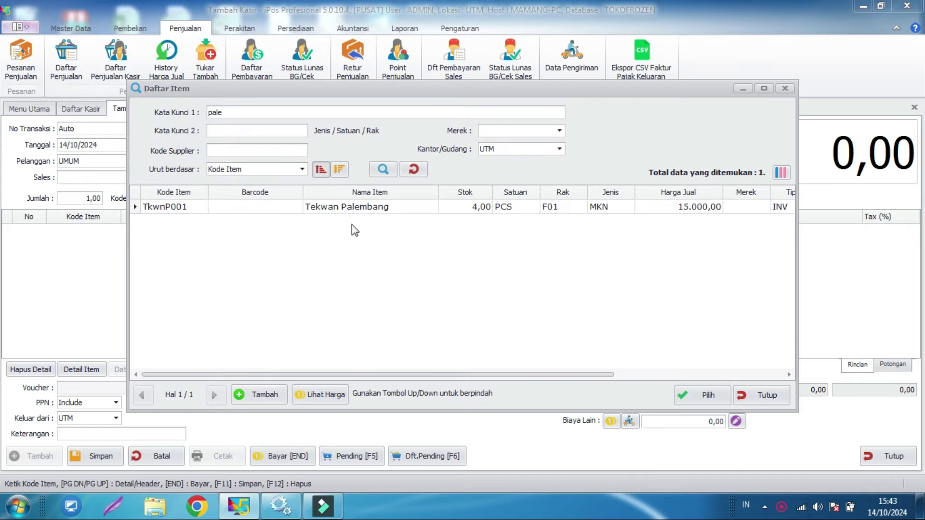
pyautogui.doubleClick(356, 207)
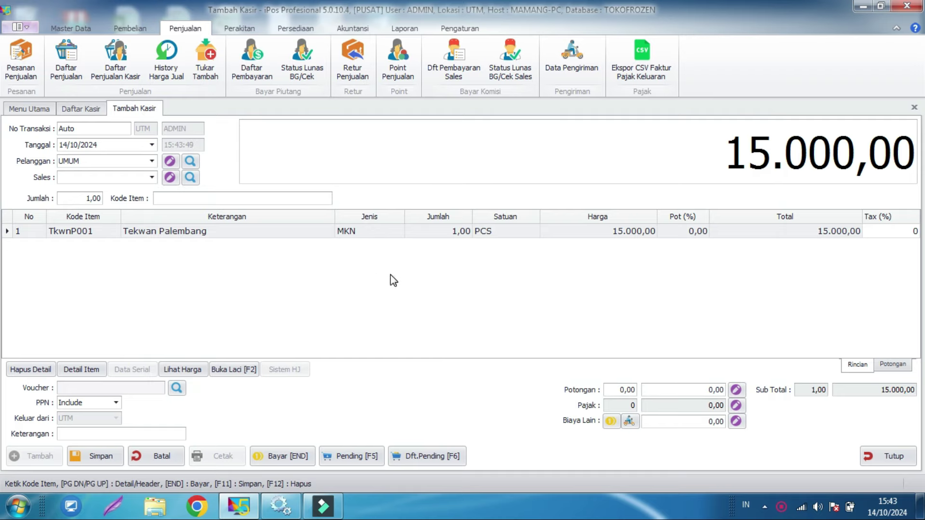
# - Open the payment form for the cashier sale and cancel it without entering a payment
pyautogui.press('End')
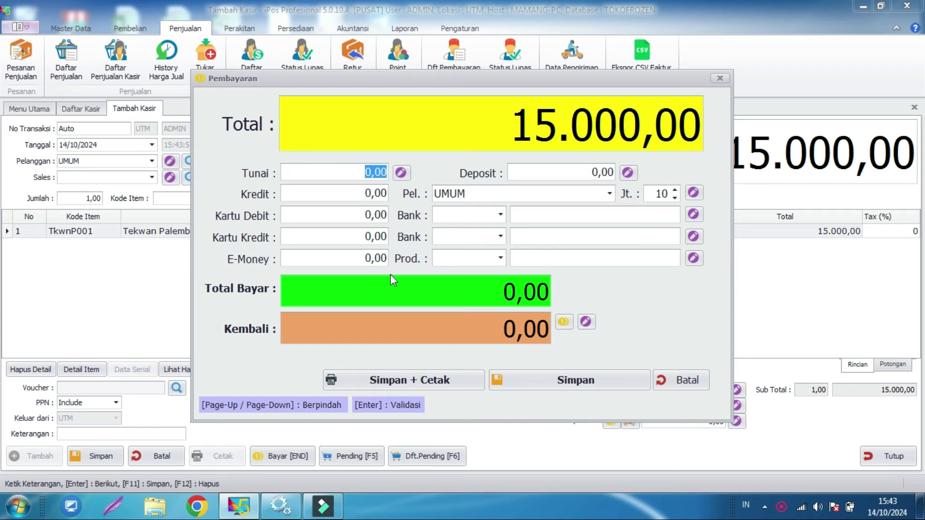
pyautogui.click(682, 381)
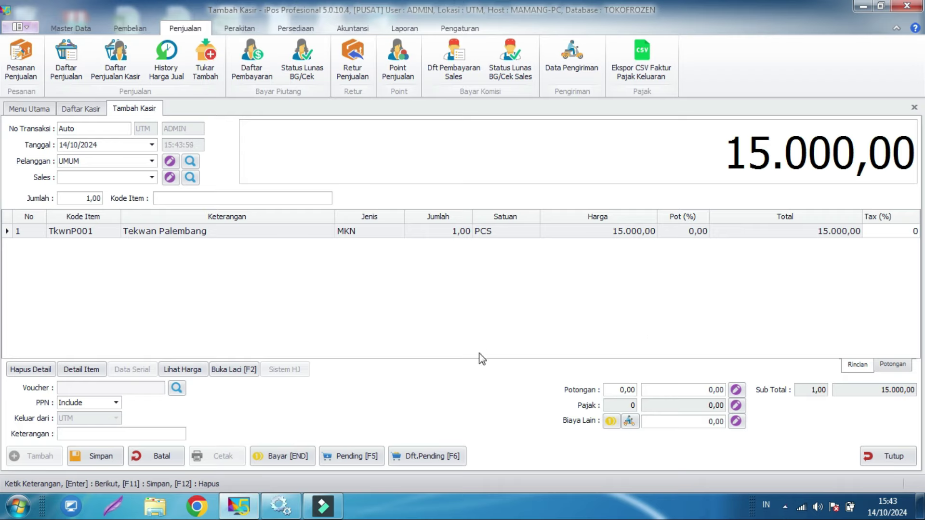
# - Try a 5% item discount on the Tekwan Palembang line and reset the discount to 0
pyautogui.click(687, 232)
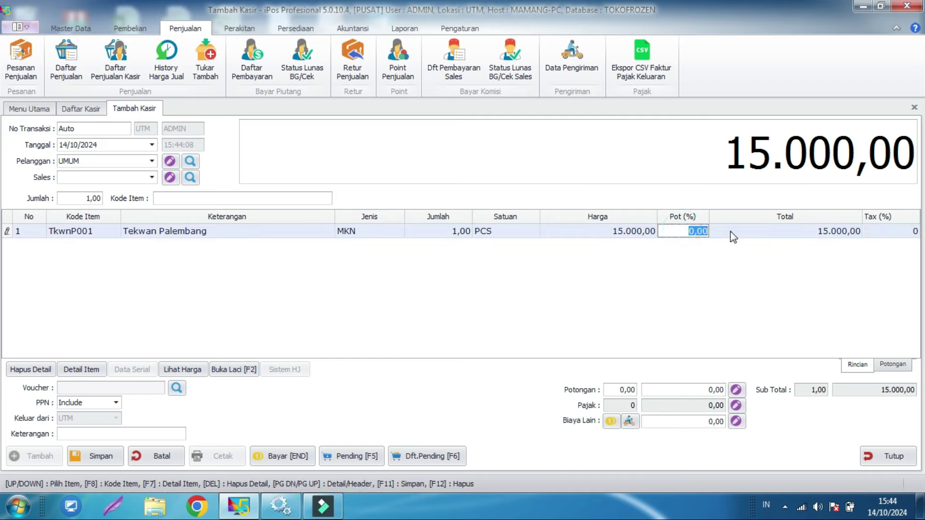
pyautogui.write('5')
pyautogui.press('Return')
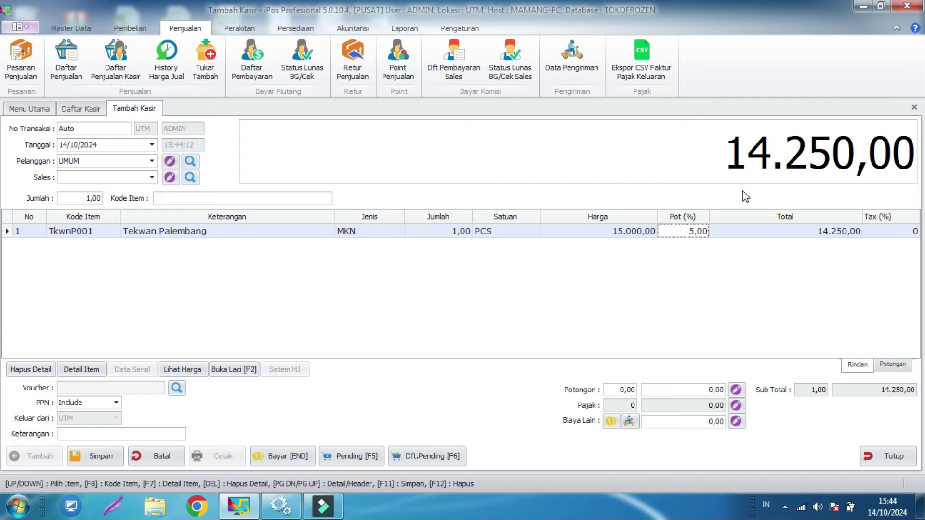
pyautogui.click(665, 233)
pyautogui.write('0')
pyautogui.press('Return')
# - Try a nominal invoice discount (Potongan) of 1.000 on the cashier sale and reset it to 0
pyautogui.click(684, 388)
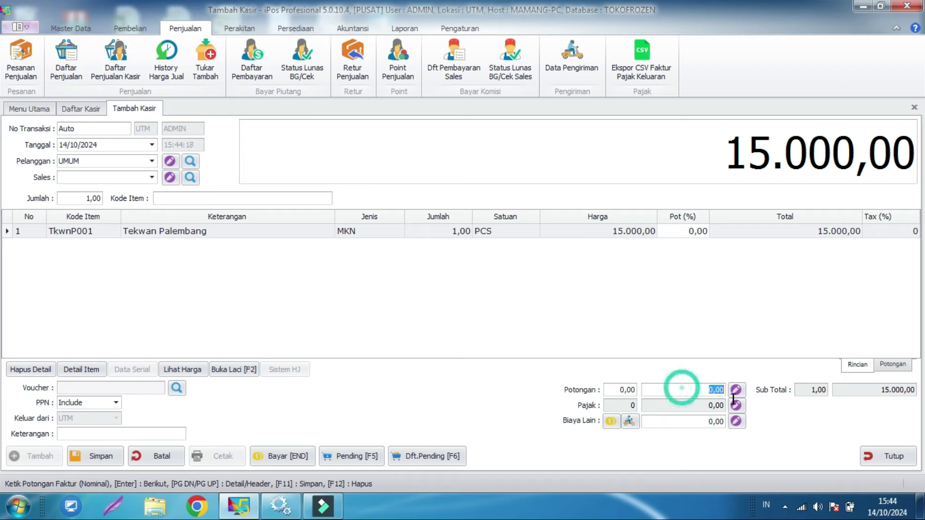
pyautogui.click(616, 391)
pyautogui.click(659, 390)
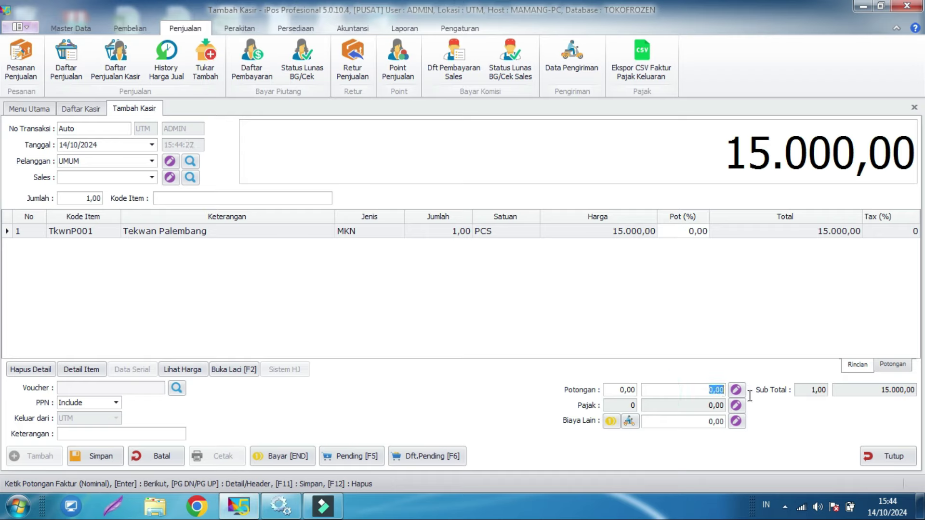
pyautogui.write('1000')
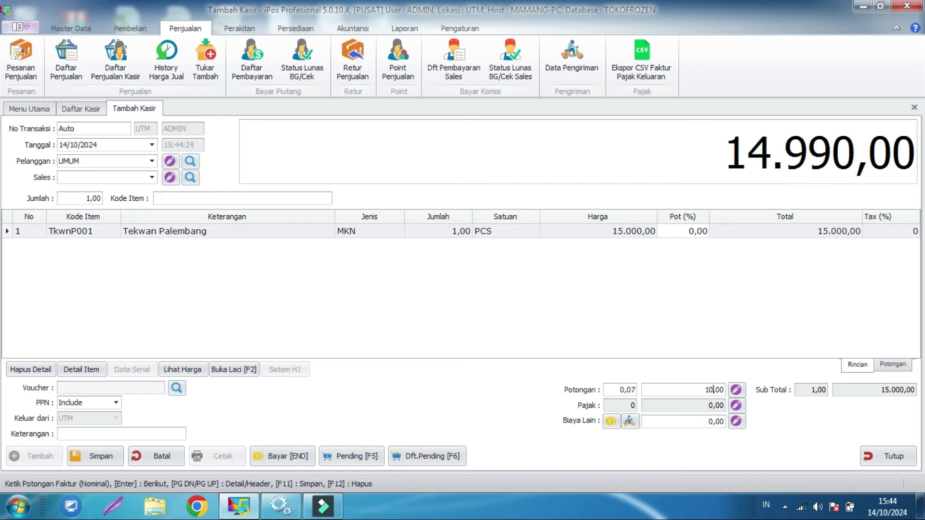
pyautogui.click(721, 315)
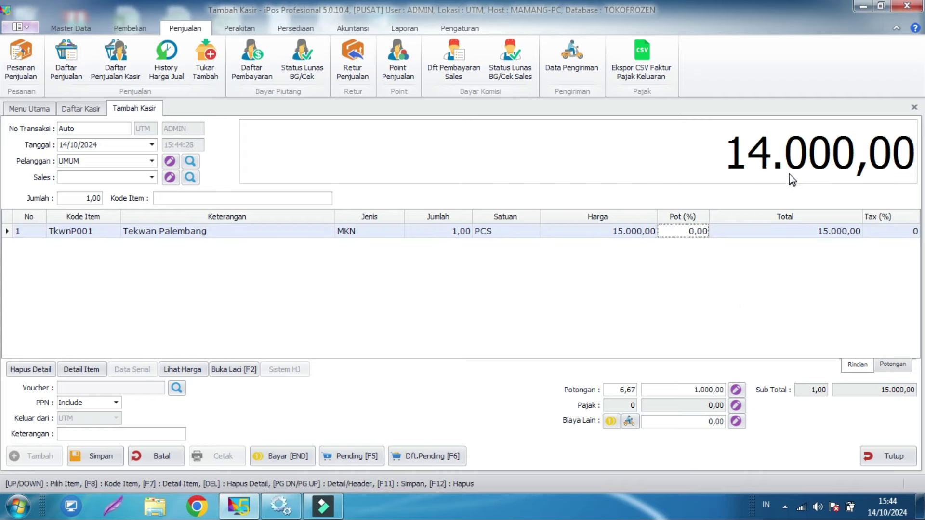
pyautogui.click(723, 389)
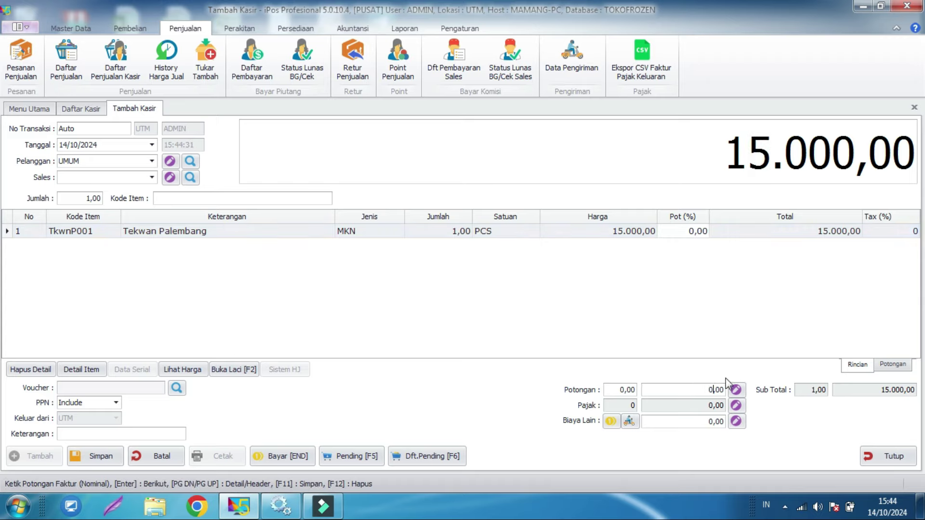
pyautogui.click(661, 325)
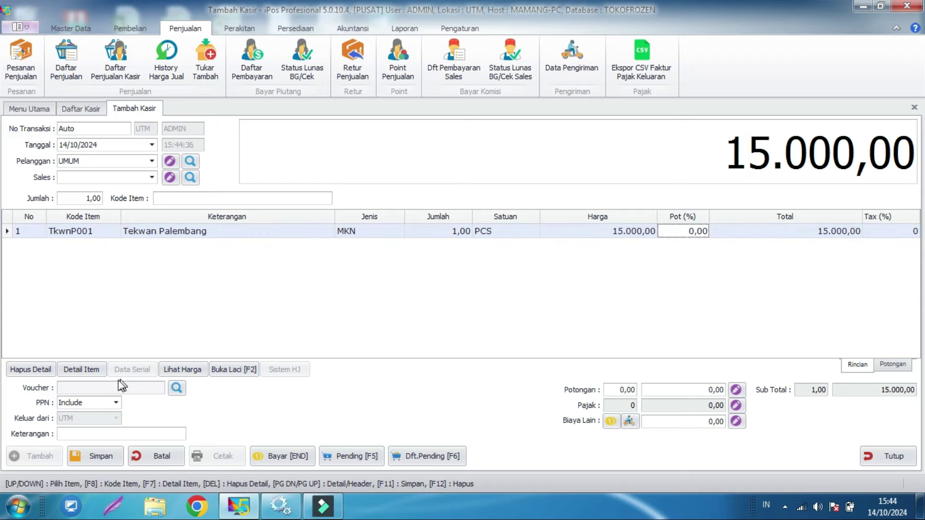
# - Set the cashier sale's PPN to Non and look through the customer list, keeping UMUM as the customer
pyautogui.click(92, 403)
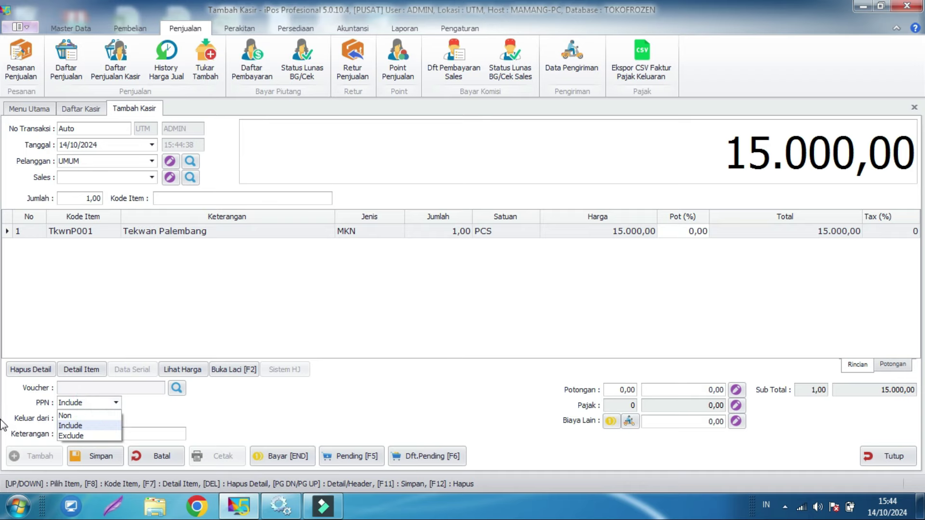
pyautogui.click(88, 415)
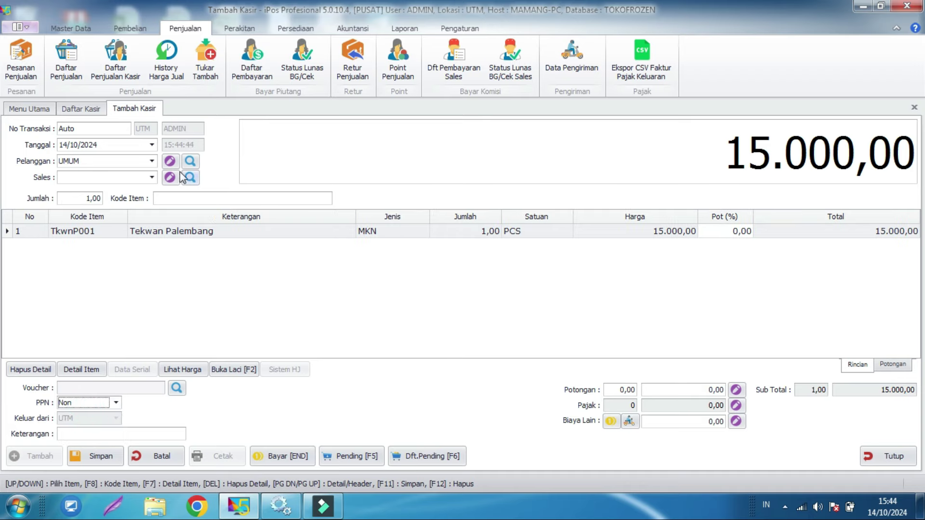
pyautogui.click(152, 162)
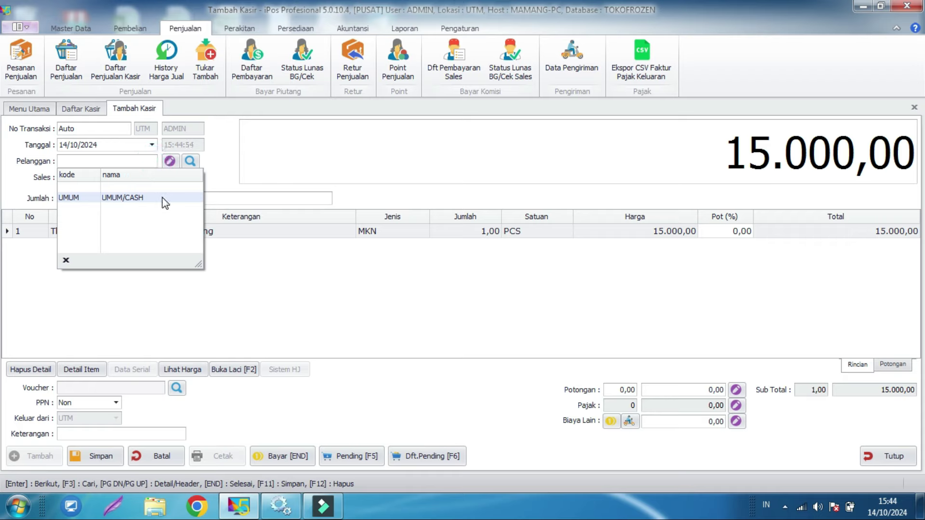
pyautogui.click(190, 161)
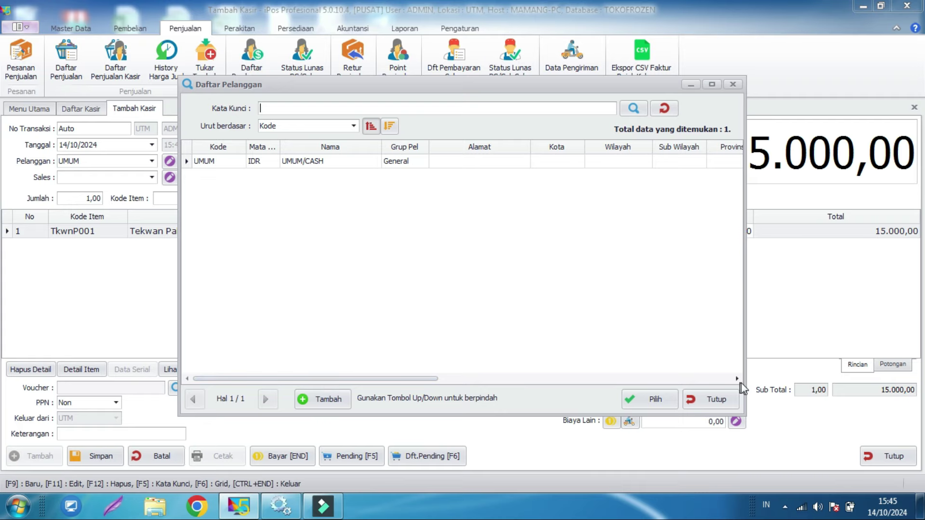
pyautogui.click(709, 399)
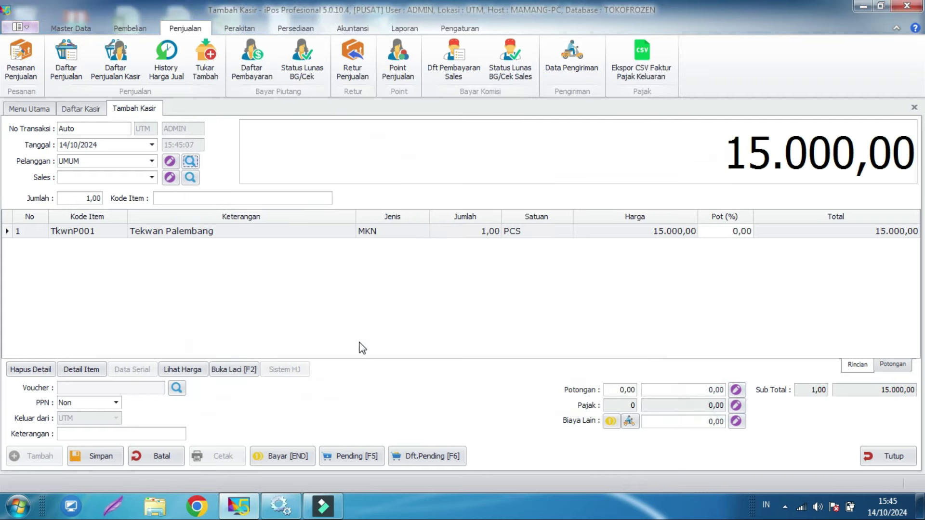
# - Pay the cashier sale with 15.000 in cash (Tunai), save it without printing and start a new transaction
pyautogui.press('End')
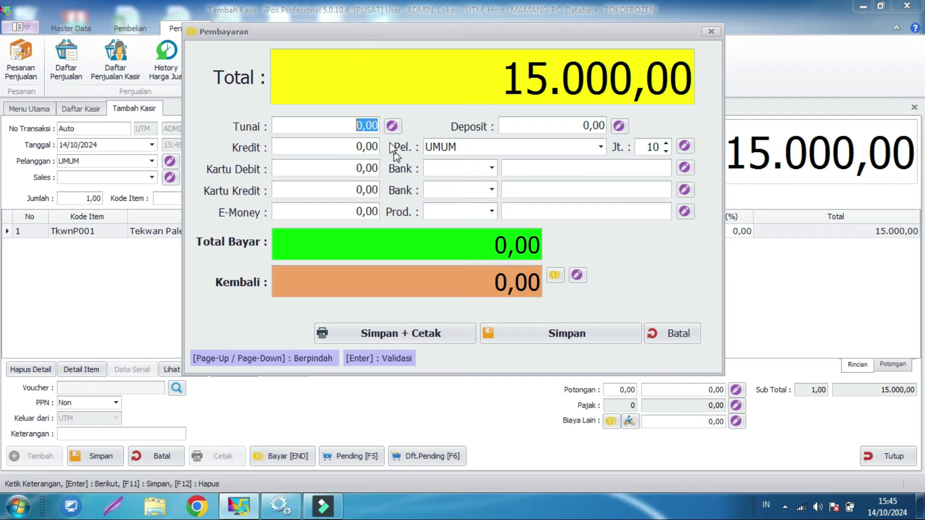
pyautogui.click(361, 149)
pyautogui.click(340, 168)
pyautogui.click(339, 193)
pyautogui.click(343, 212)
pyautogui.doubleClick(349, 143)
pyautogui.doubleClick(359, 125)
pyautogui.write('150.')
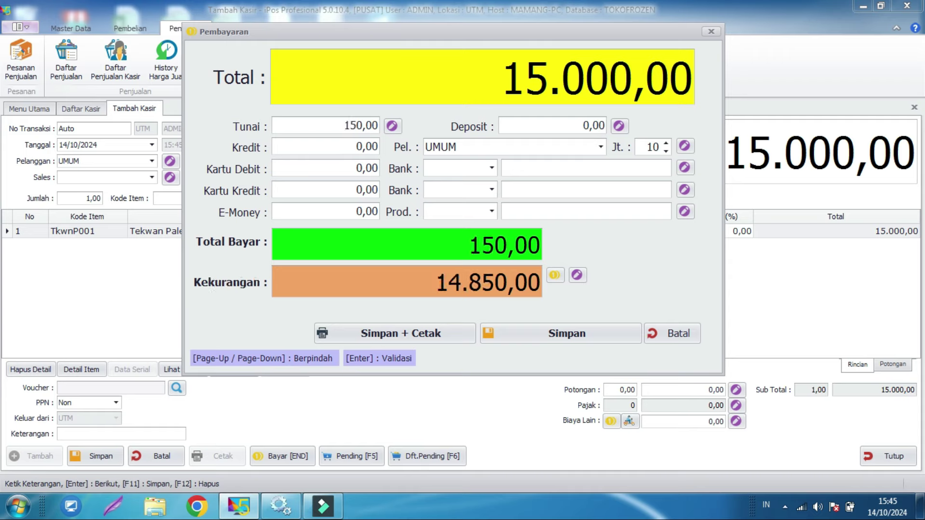
pyautogui.write('000')
pyautogui.press('BackSpace')
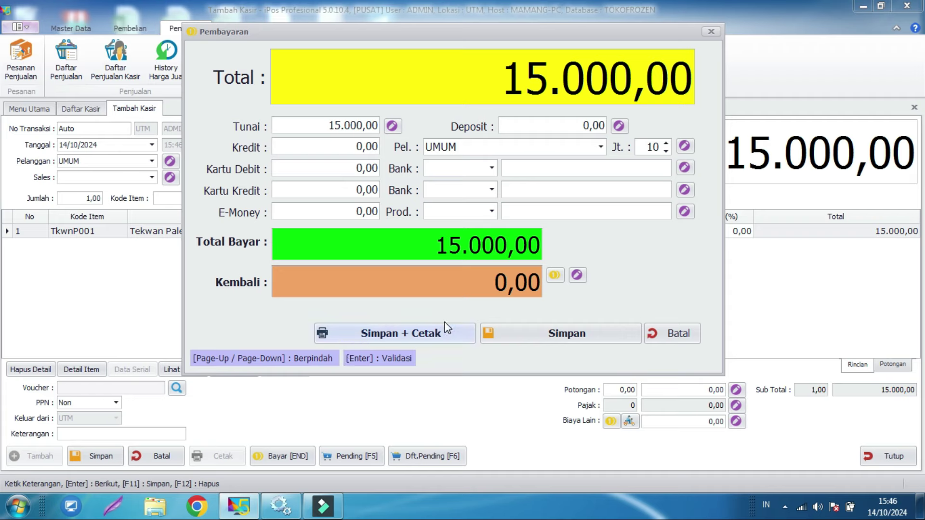
pyautogui.click(565, 333)
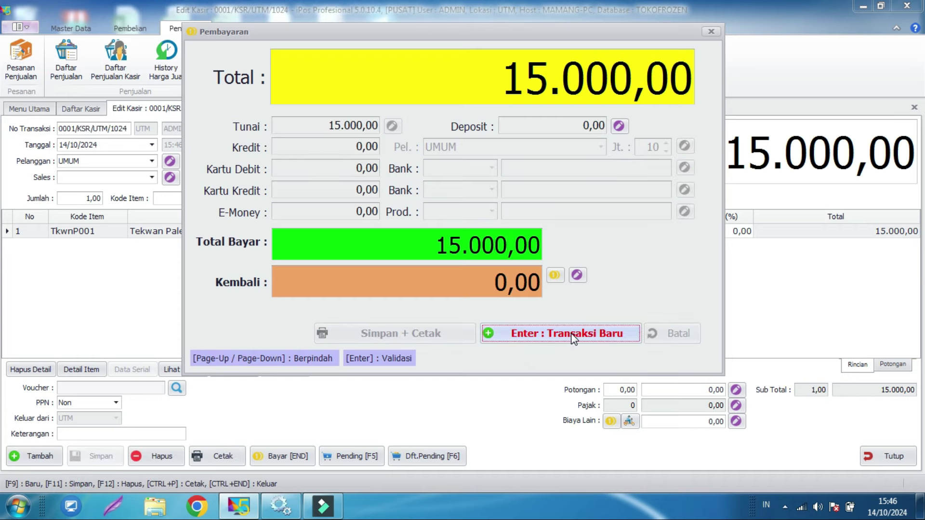
pyautogui.click(574, 337)
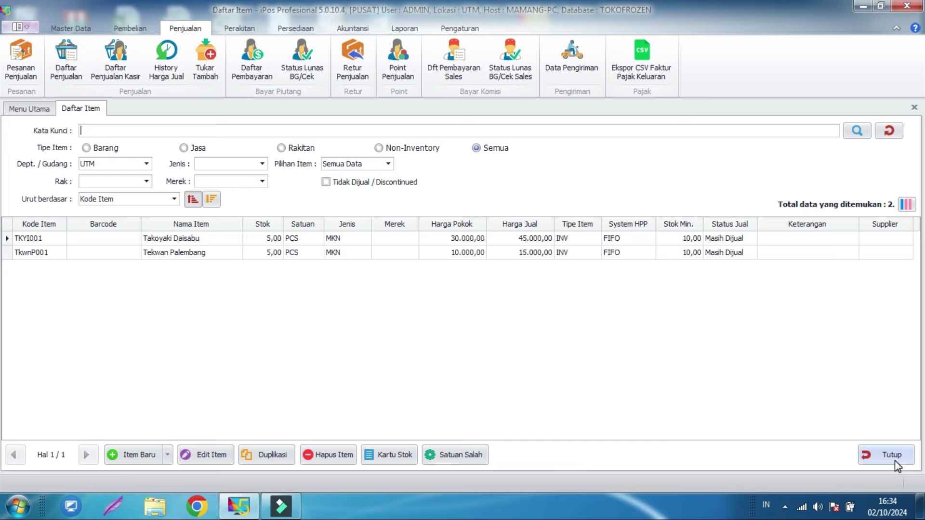
# - Close the item list and open the Laba Rugi report from the financial (Keuangan) reports
pyautogui.click(892, 455)
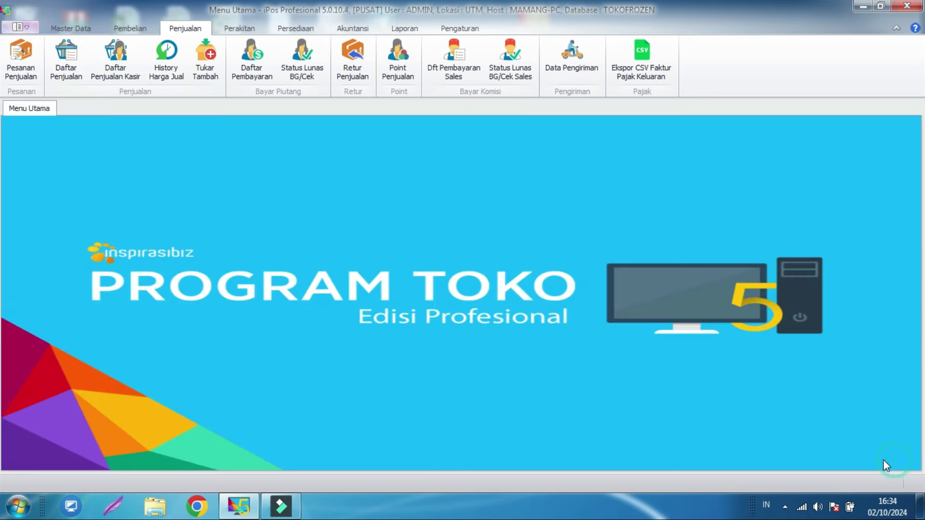
pyautogui.click(405, 28)
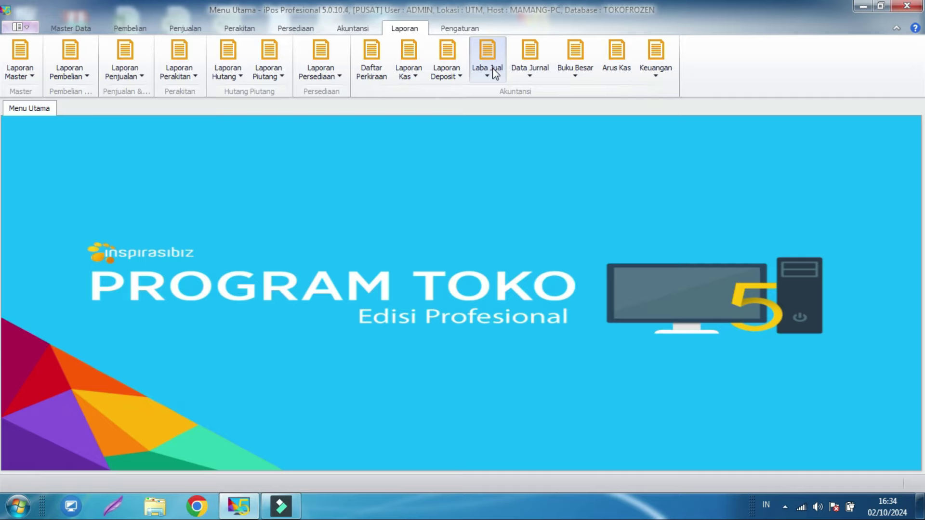
pyautogui.click(655, 60)
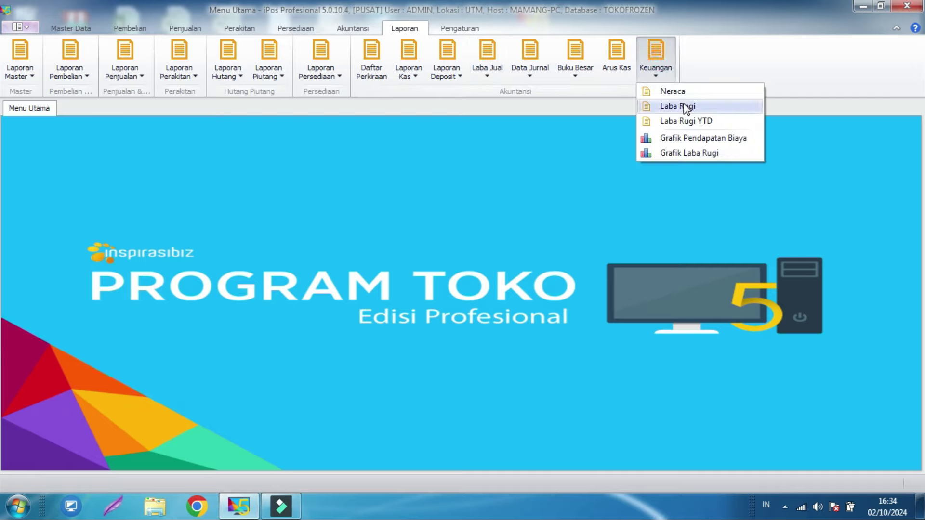
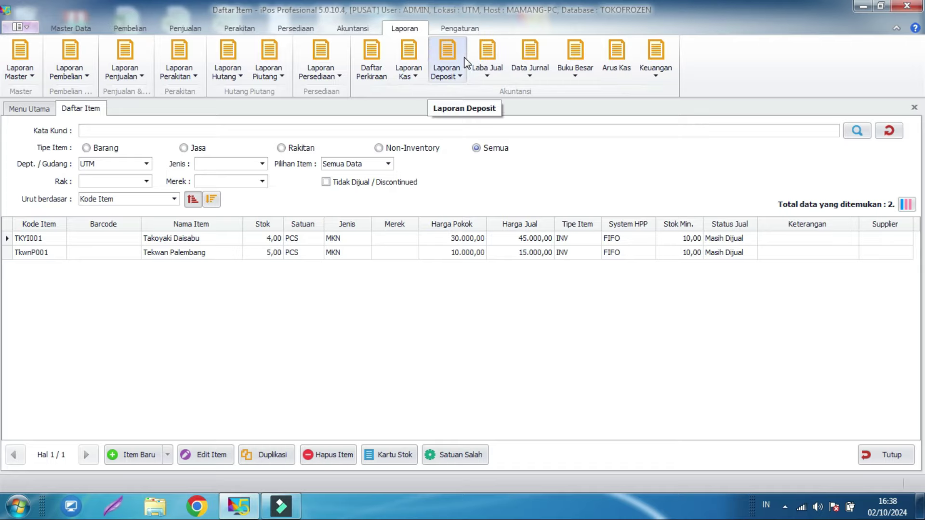
pyautogui.click(656, 63)
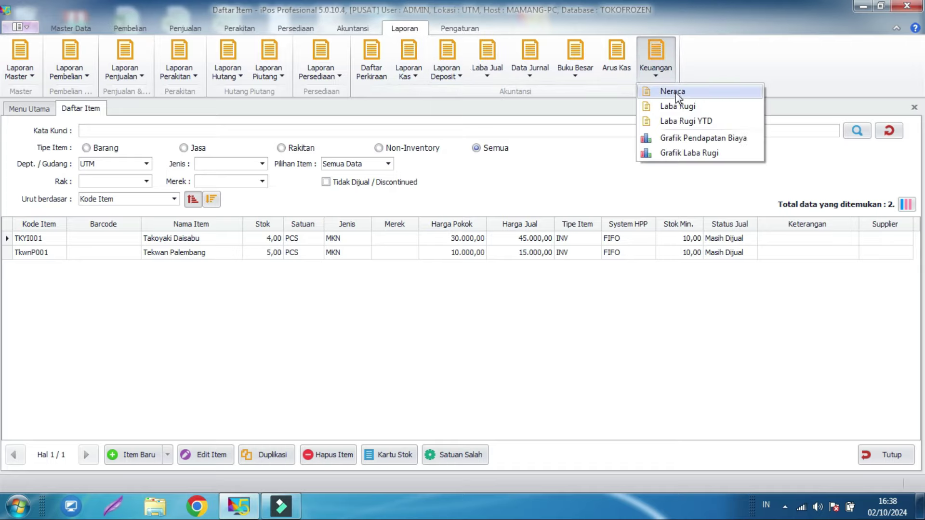
pyautogui.click(677, 106)
pyautogui.click(352, 138)
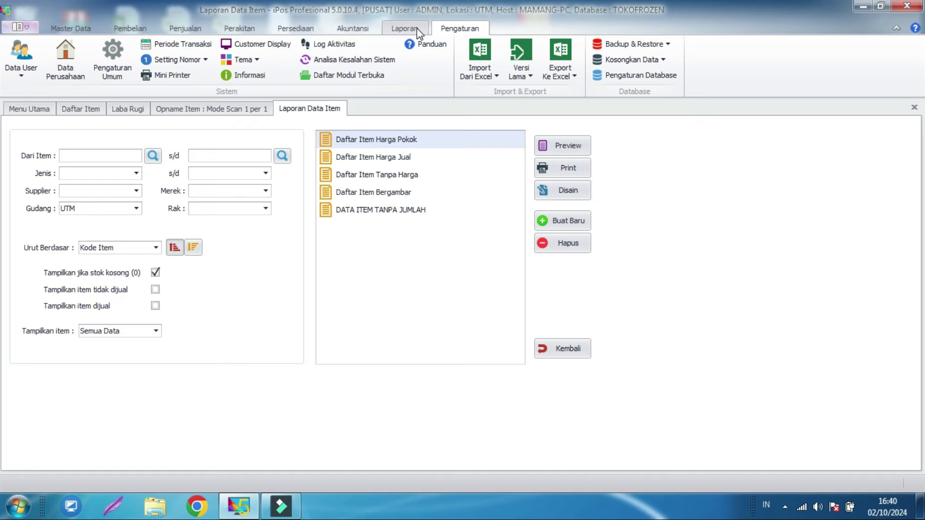
# - Preview the Daftar Item Tanpa Harga item report filtered to Rak F01, and close the preview
pyautogui.click(405, 28)
pyautogui.click(20, 63)
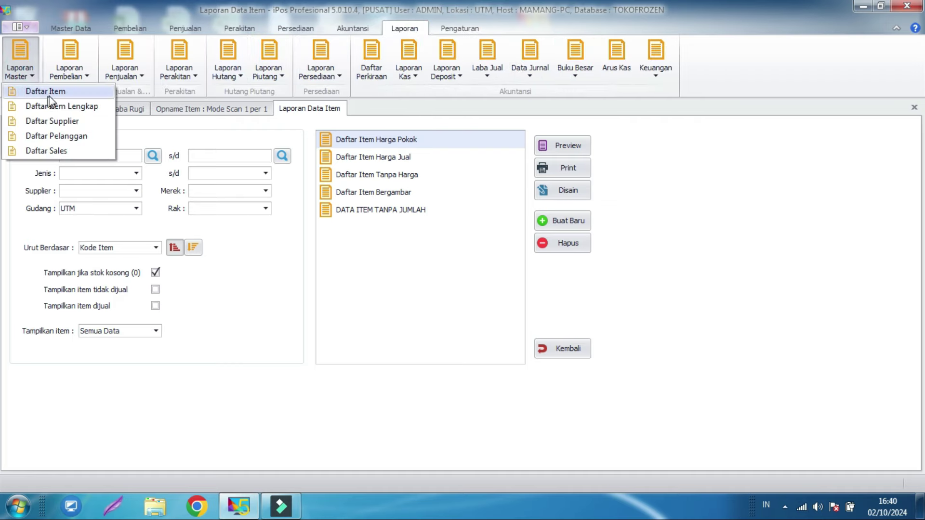
pyautogui.click(48, 92)
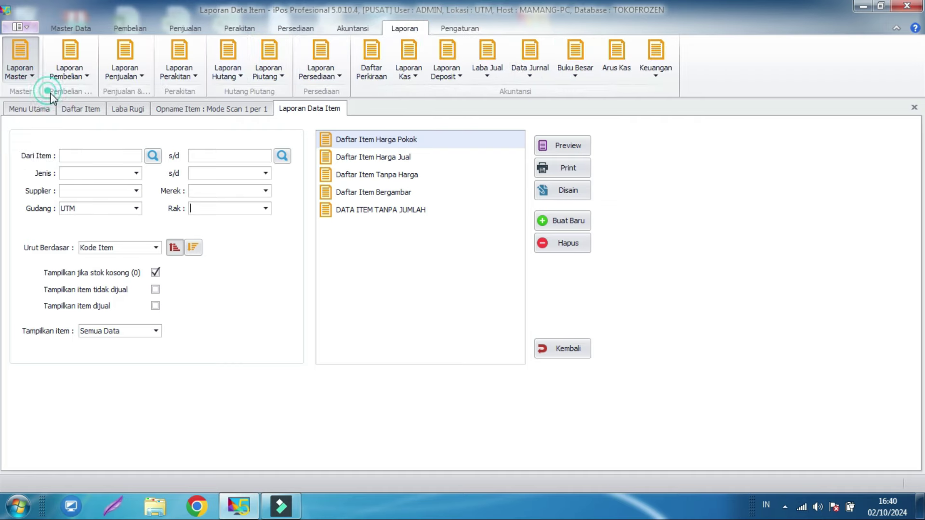
pyautogui.click(230, 207)
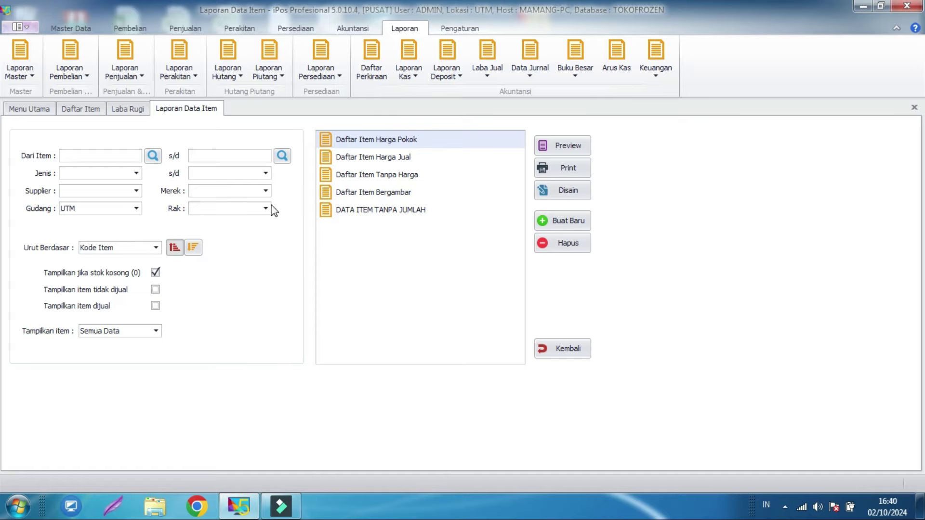
pyautogui.click(265, 208)
pyautogui.click(236, 222)
pyautogui.click(381, 177)
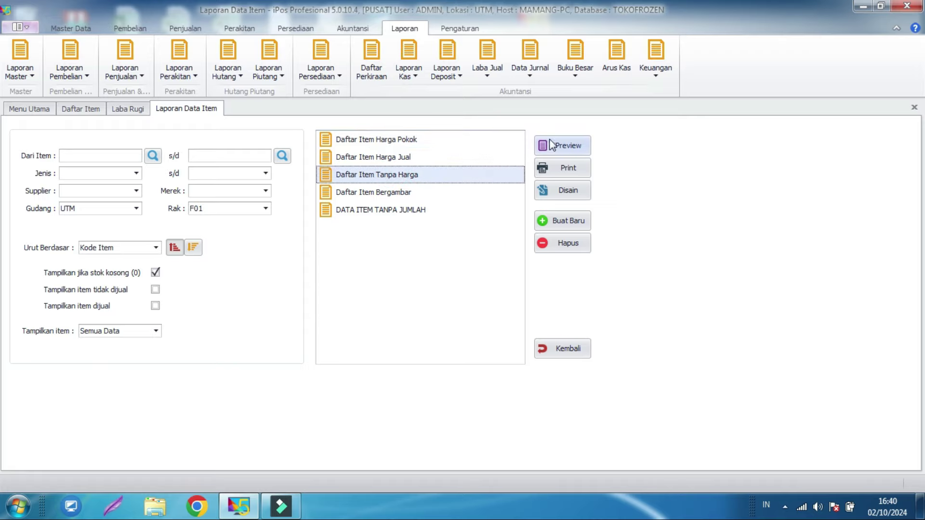
pyautogui.click(545, 145)
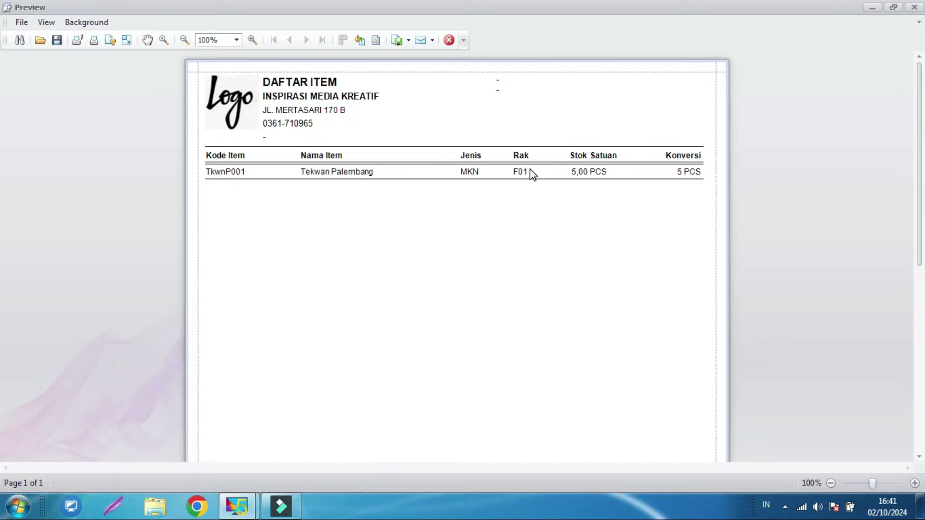
pyautogui.click(449, 40)
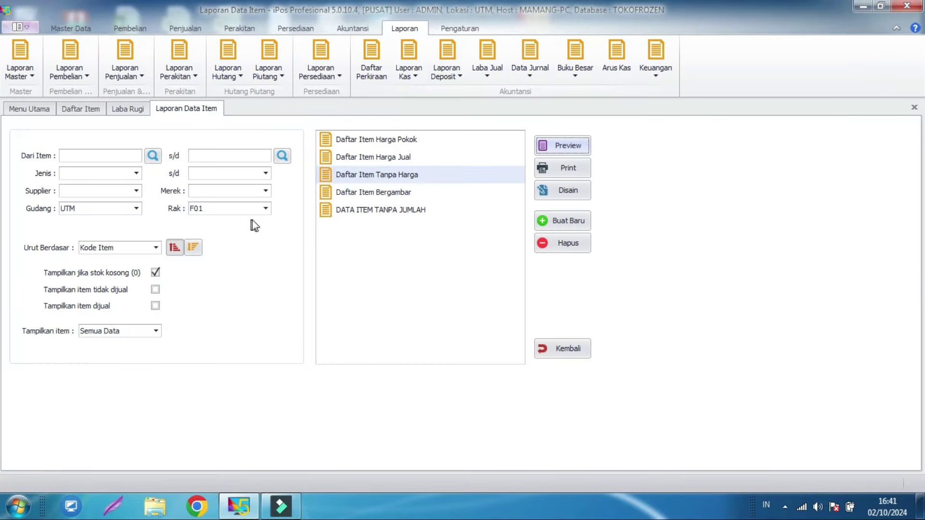
# - Change the item report's Rak filter to F02, preview it, and close the preview
pyautogui.click(266, 208)
pyautogui.click(231, 232)
pyautogui.click(562, 145)
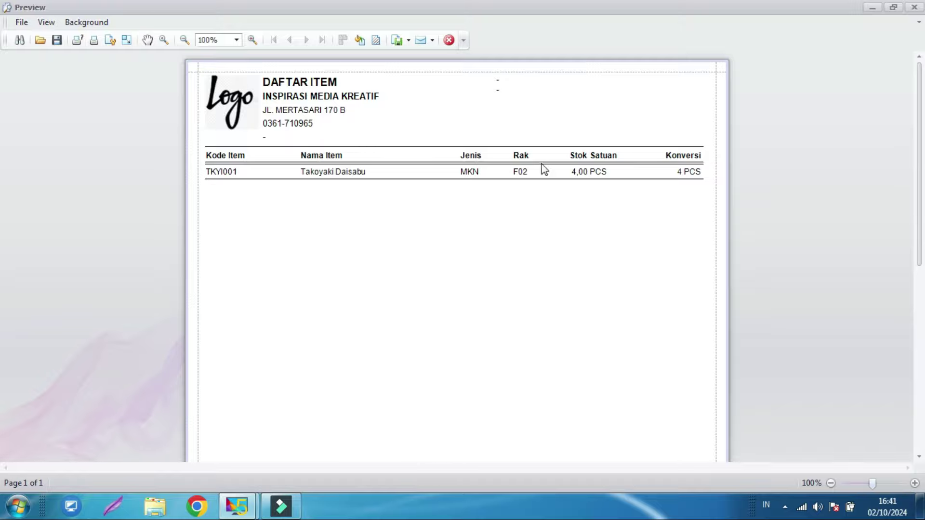
pyautogui.click(449, 41)
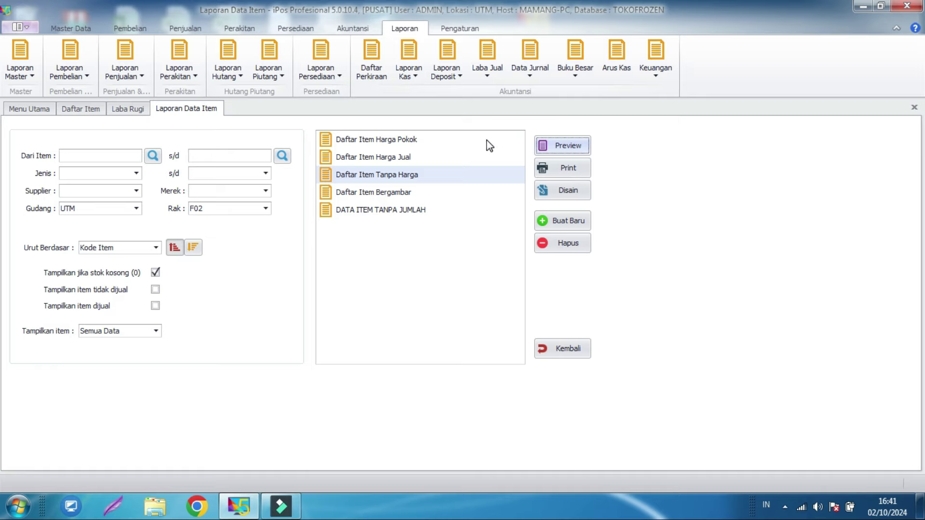
# - Enter a physical count (Fisik) of 4 for Tekwan Palembang in a stock opname and open a fresh opname form
pyautogui.click(295, 30)
pyautogui.click(159, 68)
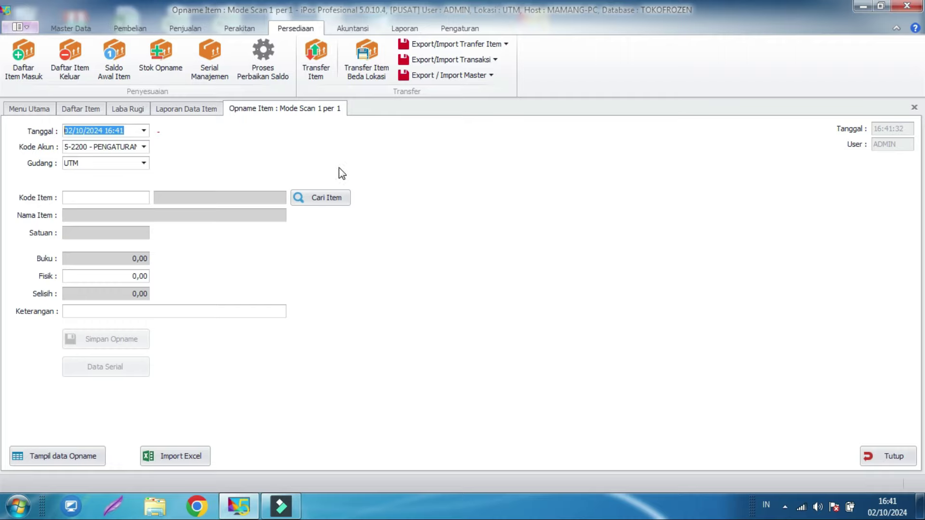
pyautogui.click(308, 198)
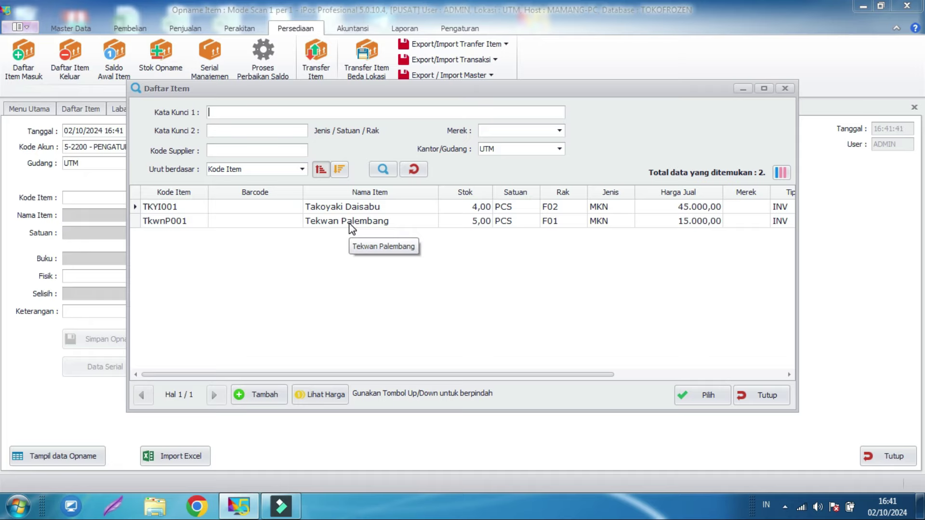
pyautogui.doubleClick(352, 228)
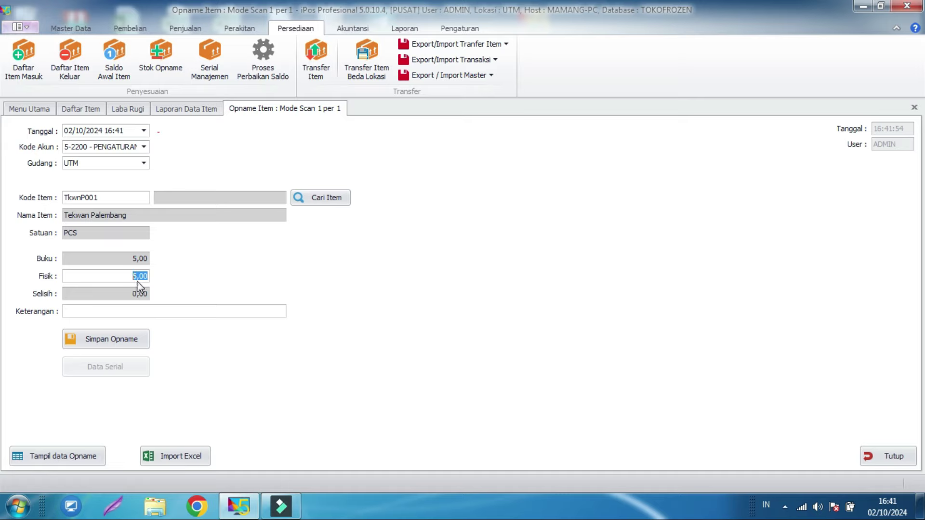
pyautogui.write('4')
pyautogui.click(81, 310)
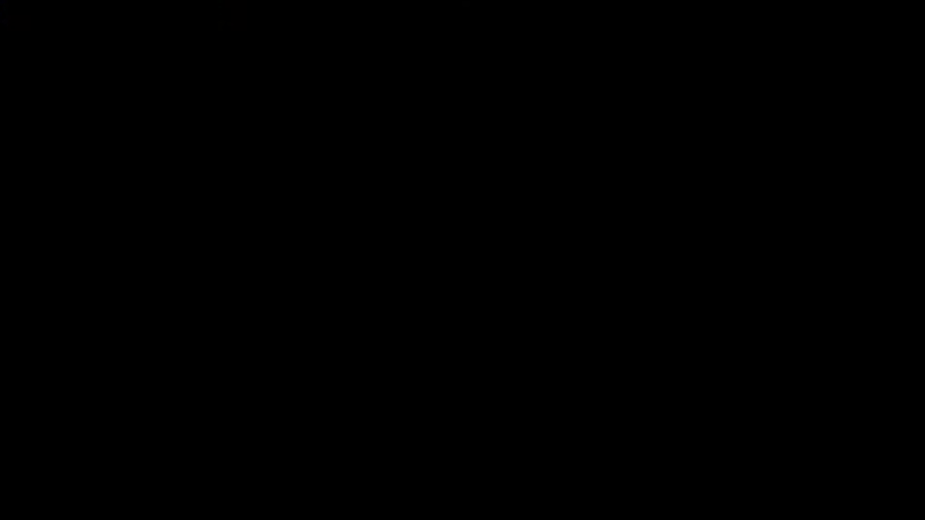
pyautogui.click(161, 60)
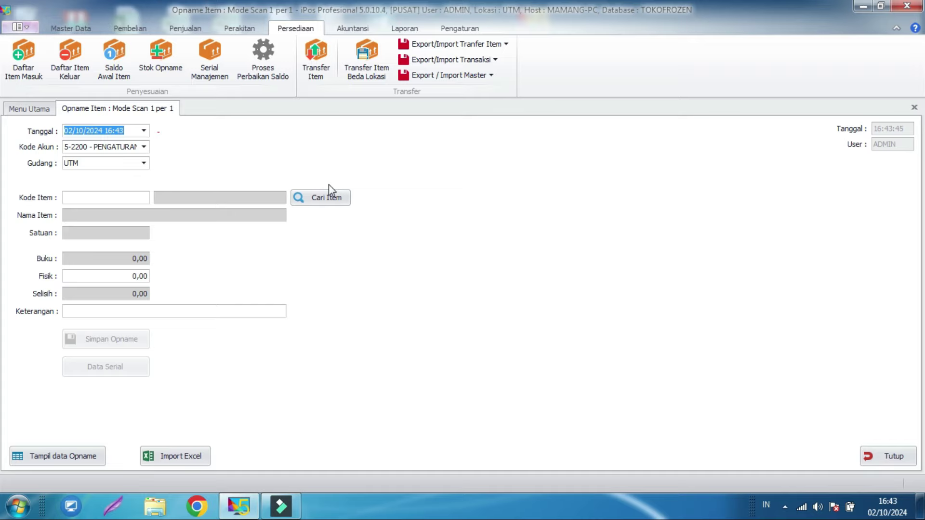
# - Start a new outgoing-item transaction (Item Keluar) and add 1 PCS of Tekwan Palembang, found with the keyword "TEK"
pyautogui.click(80, 72)
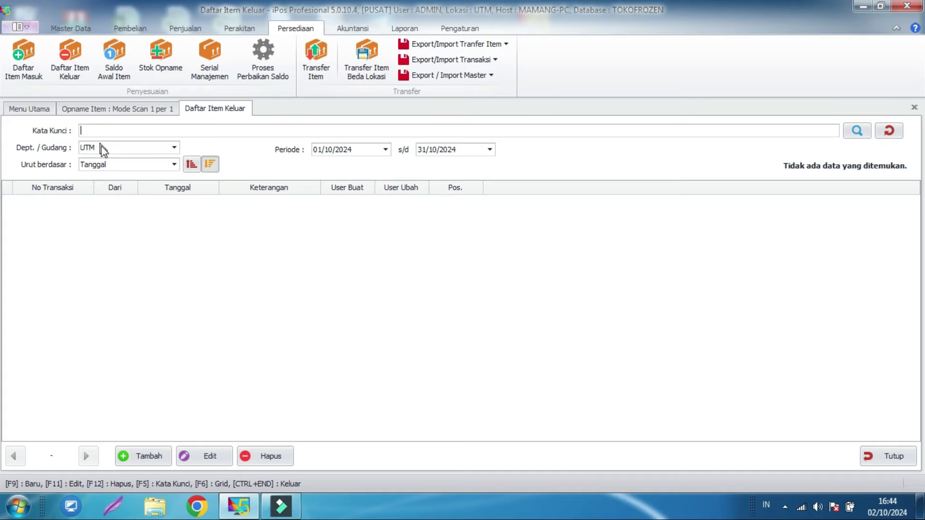
pyautogui.click(138, 460)
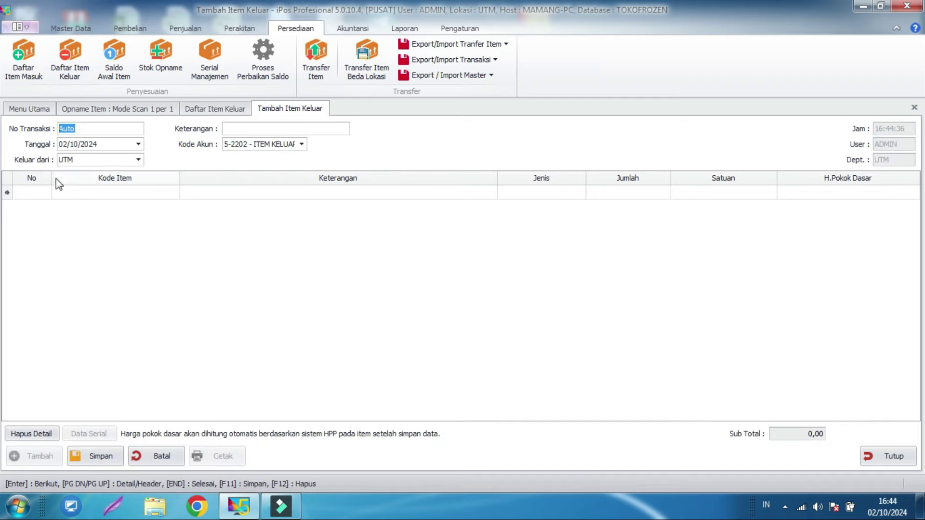
pyautogui.click(71, 193)
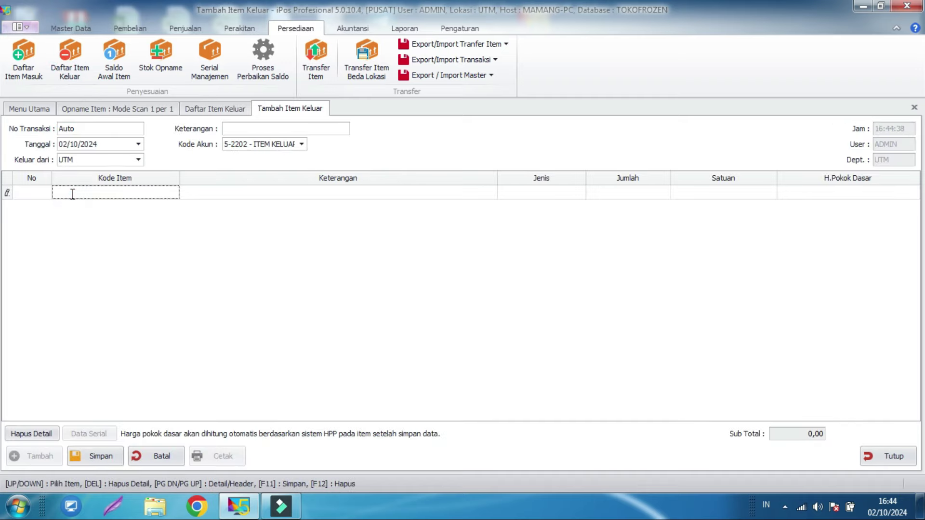
pyautogui.write('TEK')
pyautogui.press('Return')
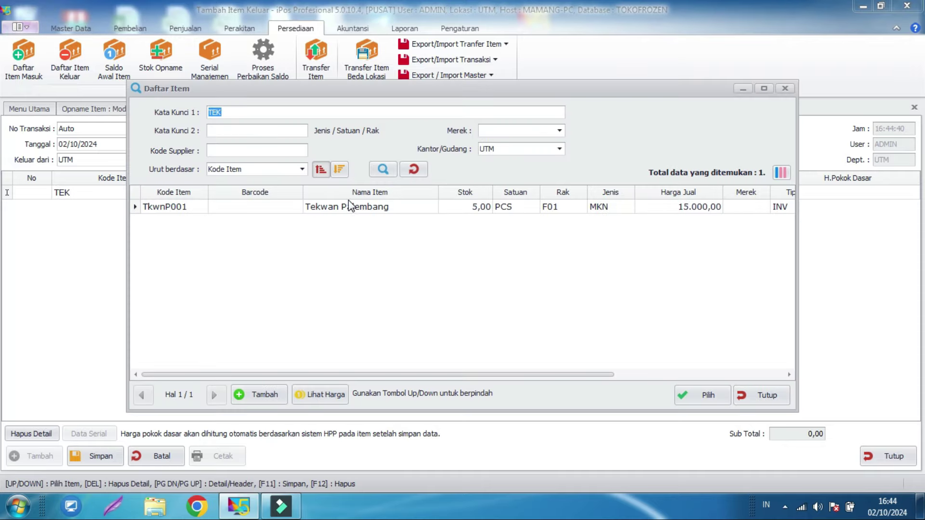
pyautogui.doubleClick(358, 208)
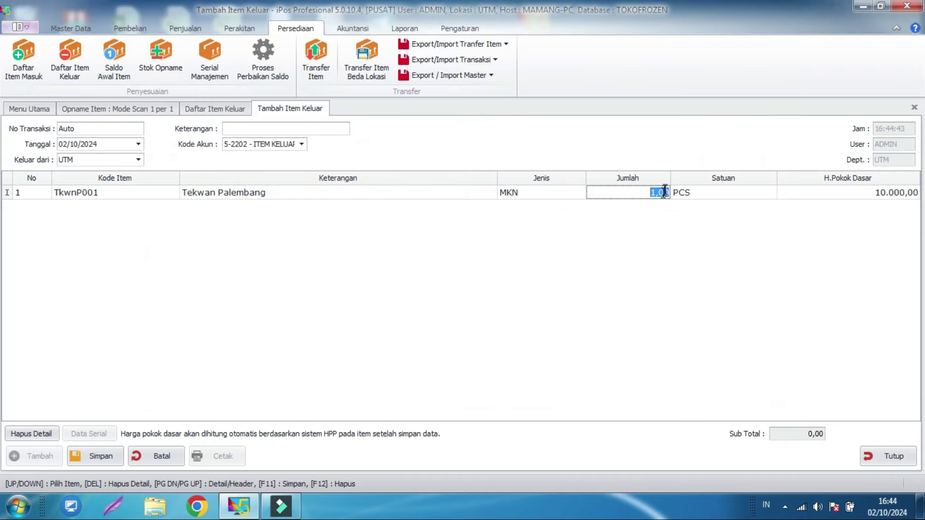
pyautogui.click(235, 129)
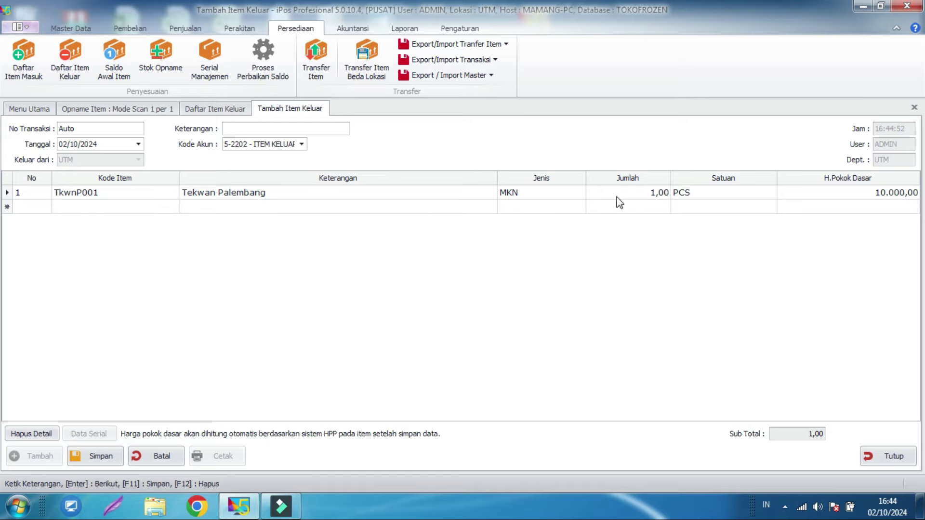
# - Save the outgoing-item transaction, dismiss the confirmation, and close the open transaction, list and opname forms
pyautogui.click(109, 461)
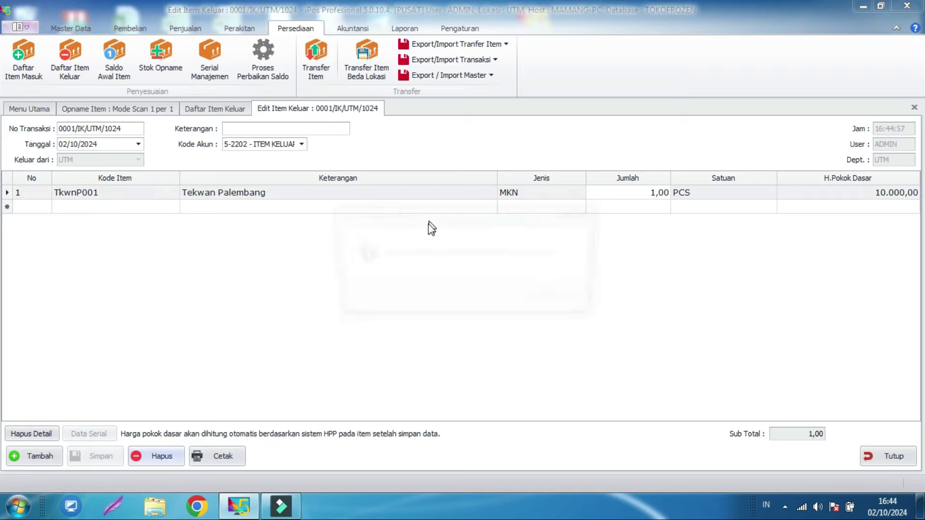
pyautogui.click(564, 298)
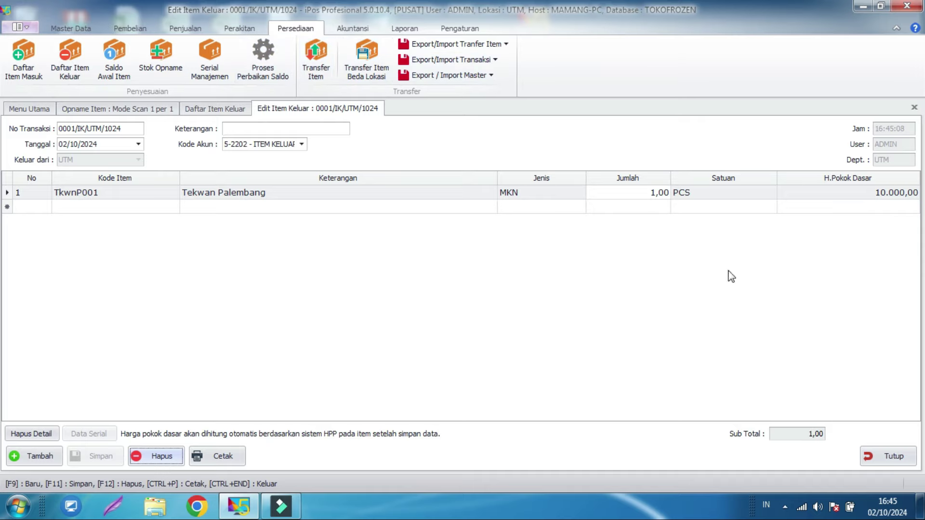
pyautogui.click(888, 457)
pyautogui.click(886, 458)
pyautogui.click(887, 458)
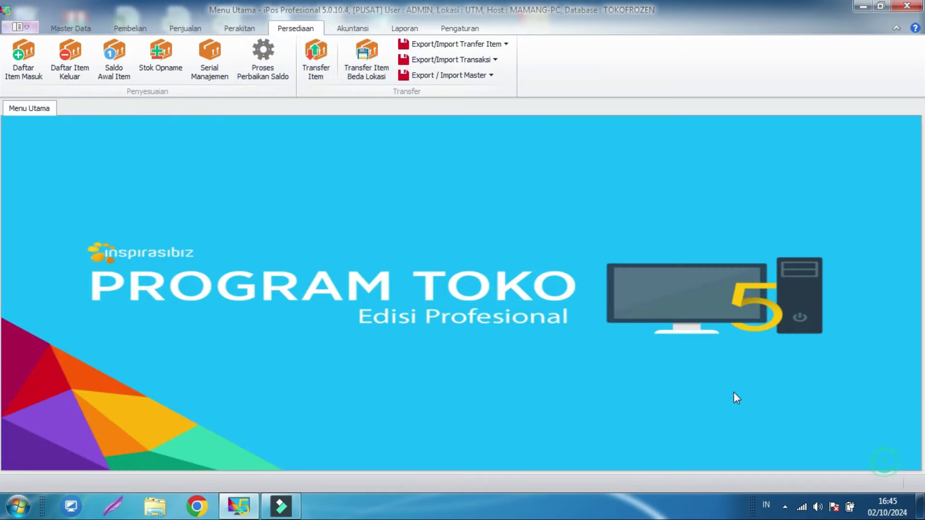
# - Open the stock card (Kartu Stok) of Tekwan Palembang from the item list and examine the outgoing quantity of its Item Keluar entry
pyautogui.click(71, 28)
pyautogui.click(69, 62)
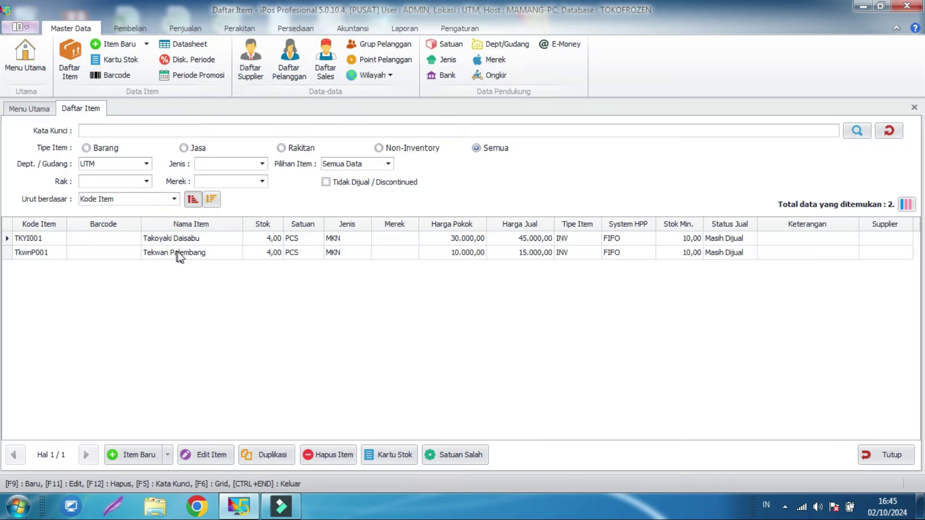
pyautogui.click(180, 252)
pyautogui.click(191, 238)
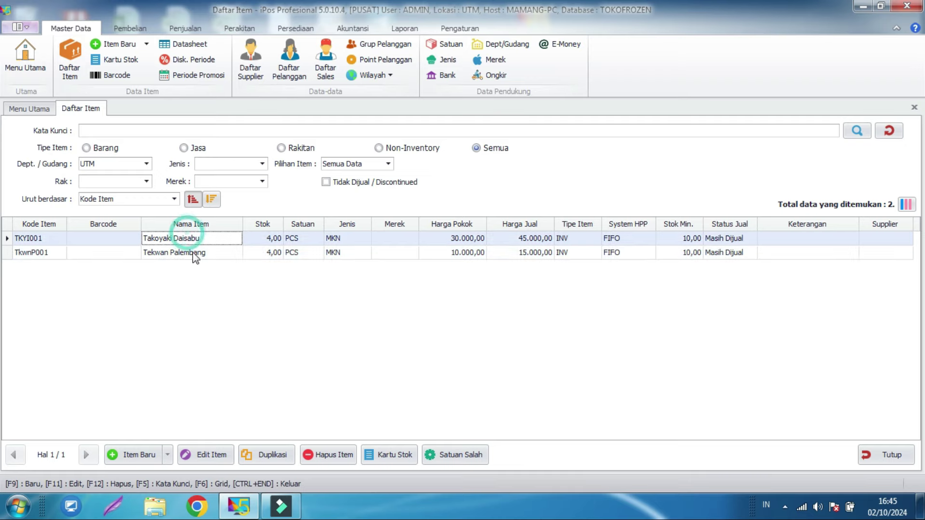
pyautogui.click(194, 252)
pyautogui.click(389, 455)
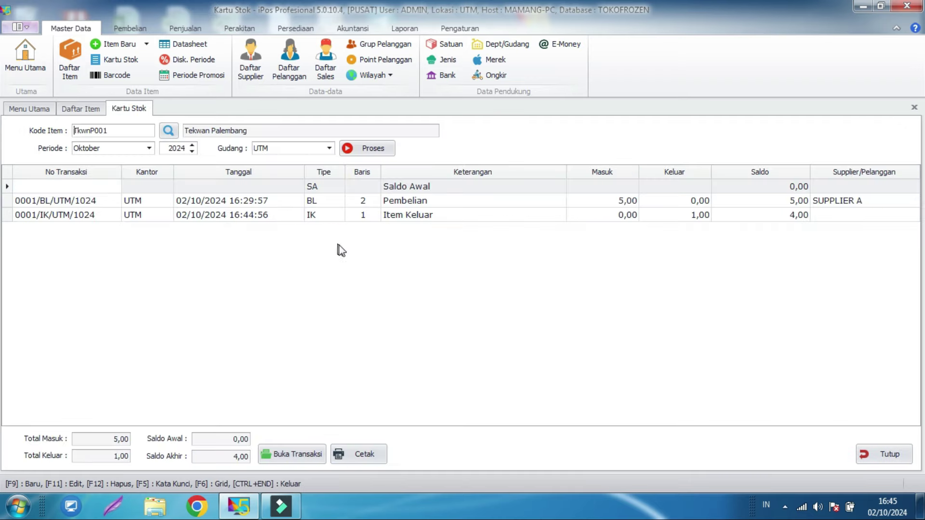
pyautogui.click(331, 216)
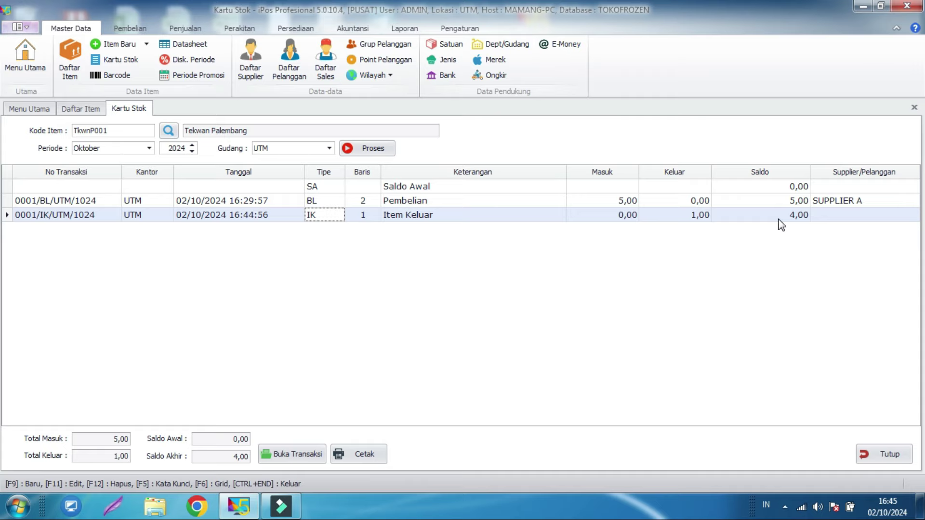
pyautogui.press('Right')
pyautogui.press('Right')
pyautogui.press('Right')
pyautogui.press('Right')
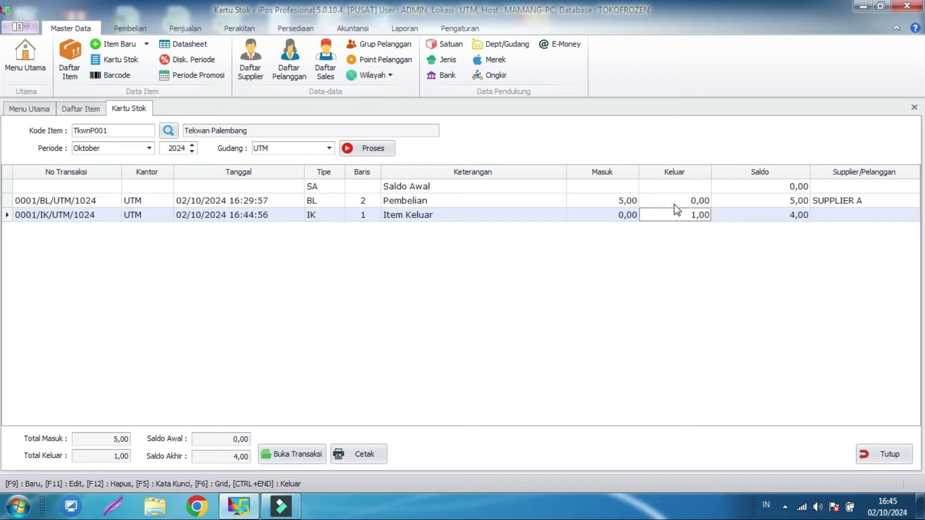
# - Preview the Laba Rugi financial report for Oktober 2024 and close the preview
pyautogui.click(404, 28)
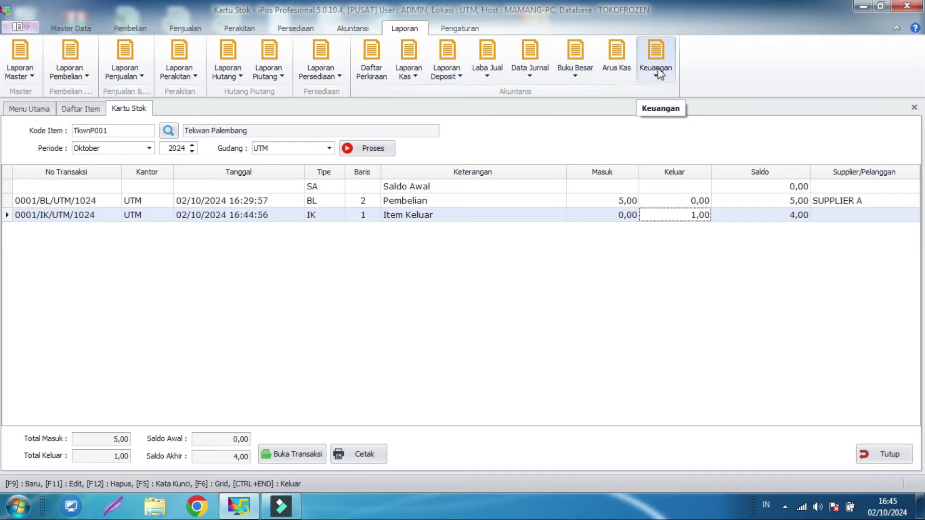
pyautogui.click(650, 57)
pyautogui.click(672, 105)
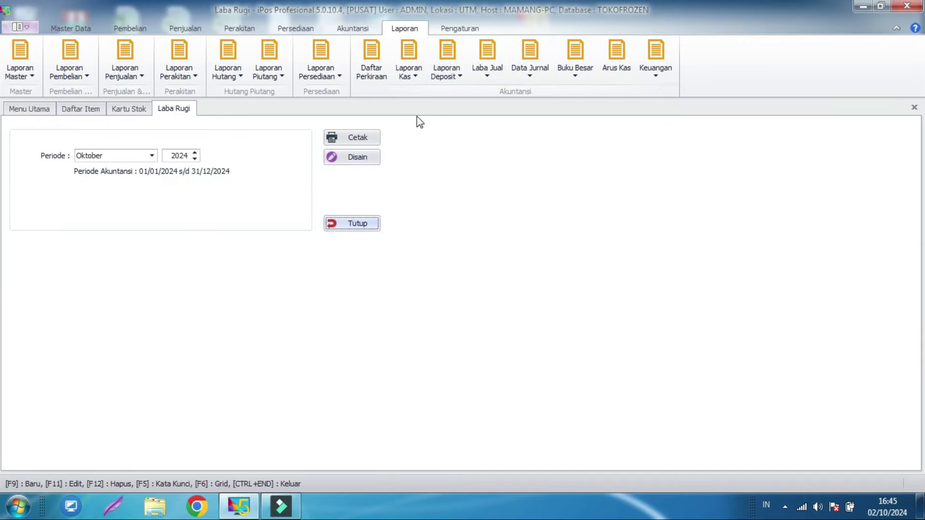
pyautogui.click(342, 140)
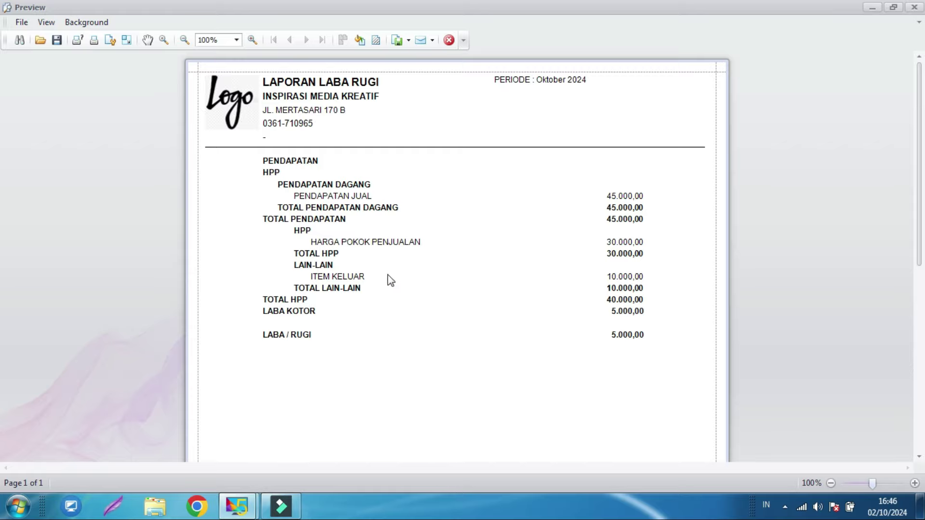
pyautogui.click(449, 40)
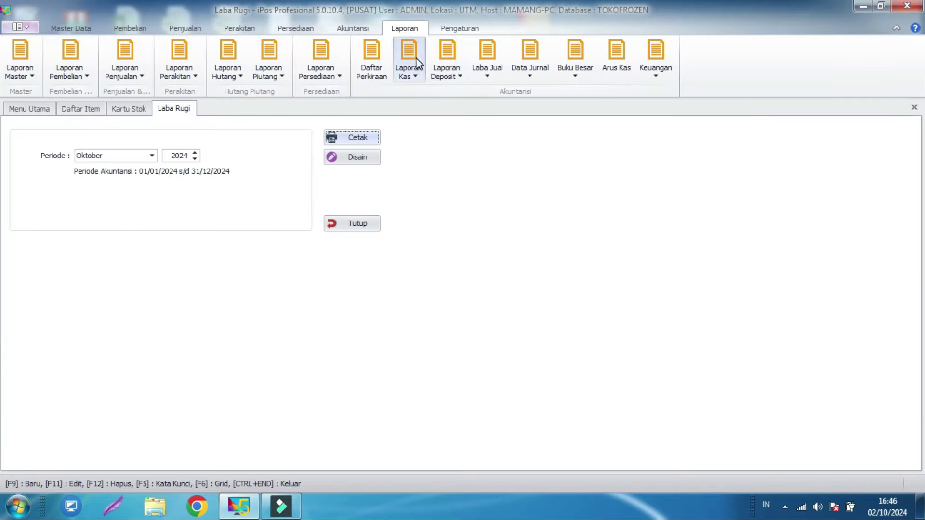
# - Preview the Laporan Item Keluar inventory report for 01/10/2024 to 31/10/2024 in the UTM warehouse
pyautogui.click(332, 60)
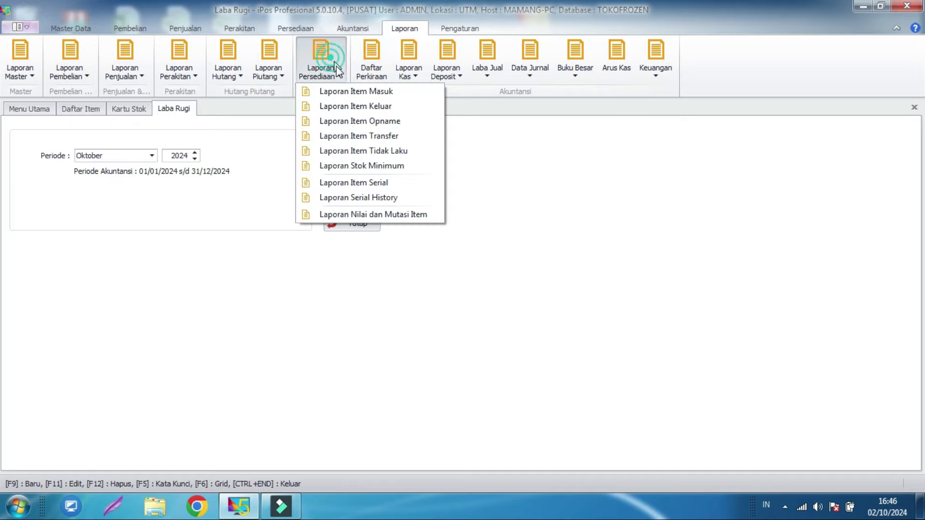
pyautogui.click(382, 107)
pyautogui.click(551, 144)
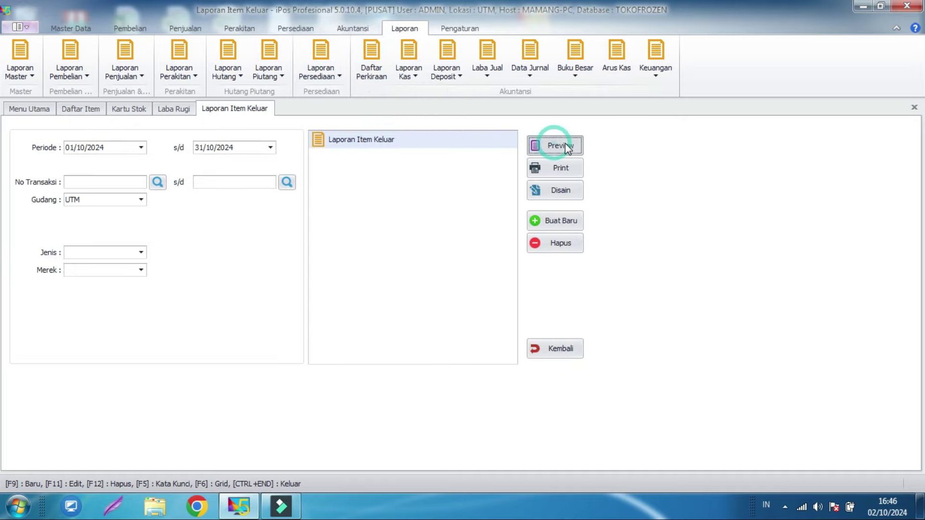